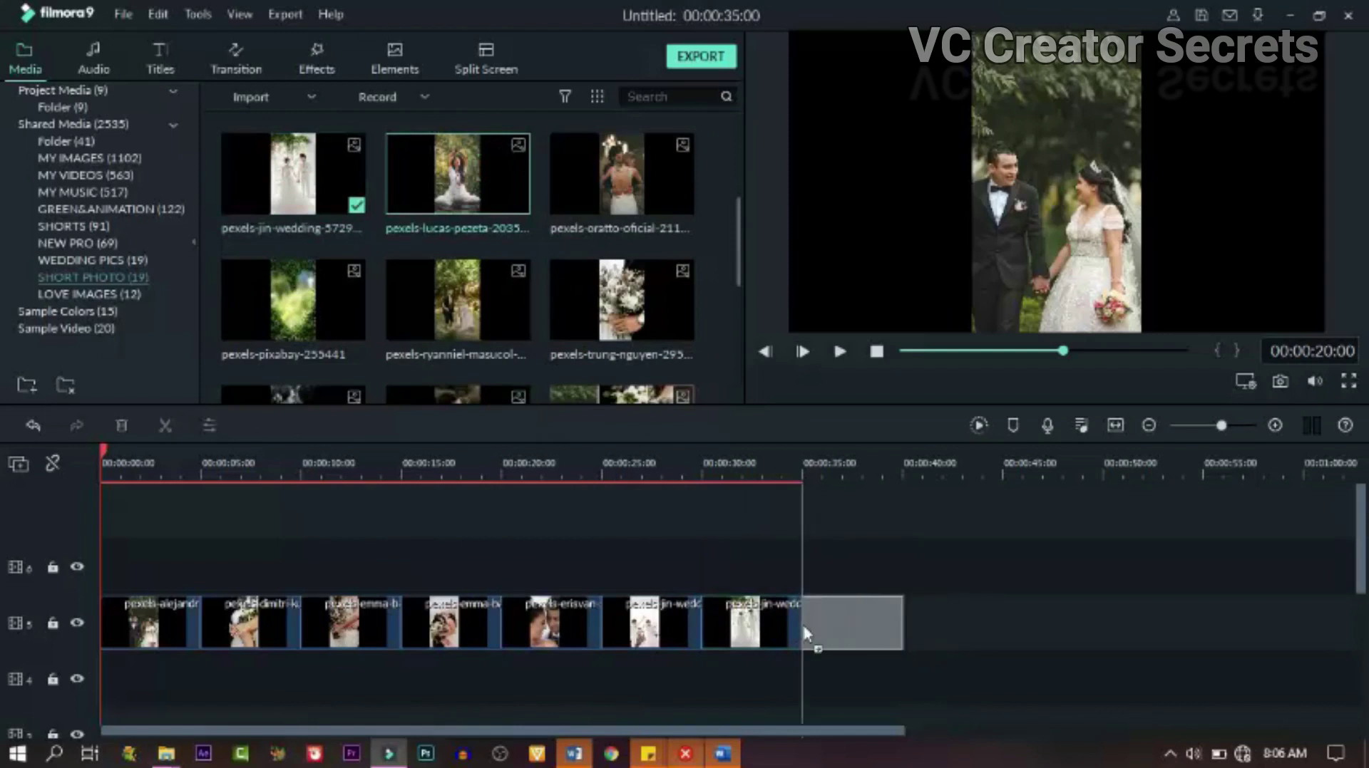
Append four more SHORT PHOTO portraits to track 5: the bride's back, the bouquet, the black-and-white couple and the couple with red flowers
{"action": "left_click_drag", "start_coordinate": [627, 171], "coordinate": [905, 620]}
{"action": "left_click_drag", "start_coordinate": [662, 294], "coordinate": [1000, 625]}
{"action": "scroll", "coordinate": [529, 311], "scroll_direction": "down", "scroll_amount": 2}
{"action": "left_click_drag", "start_coordinate": [300, 295], "coordinate": [1108, 627]}
{"action": "left_click_drag", "start_coordinate": [458, 299], "coordinate": [1204, 615]}
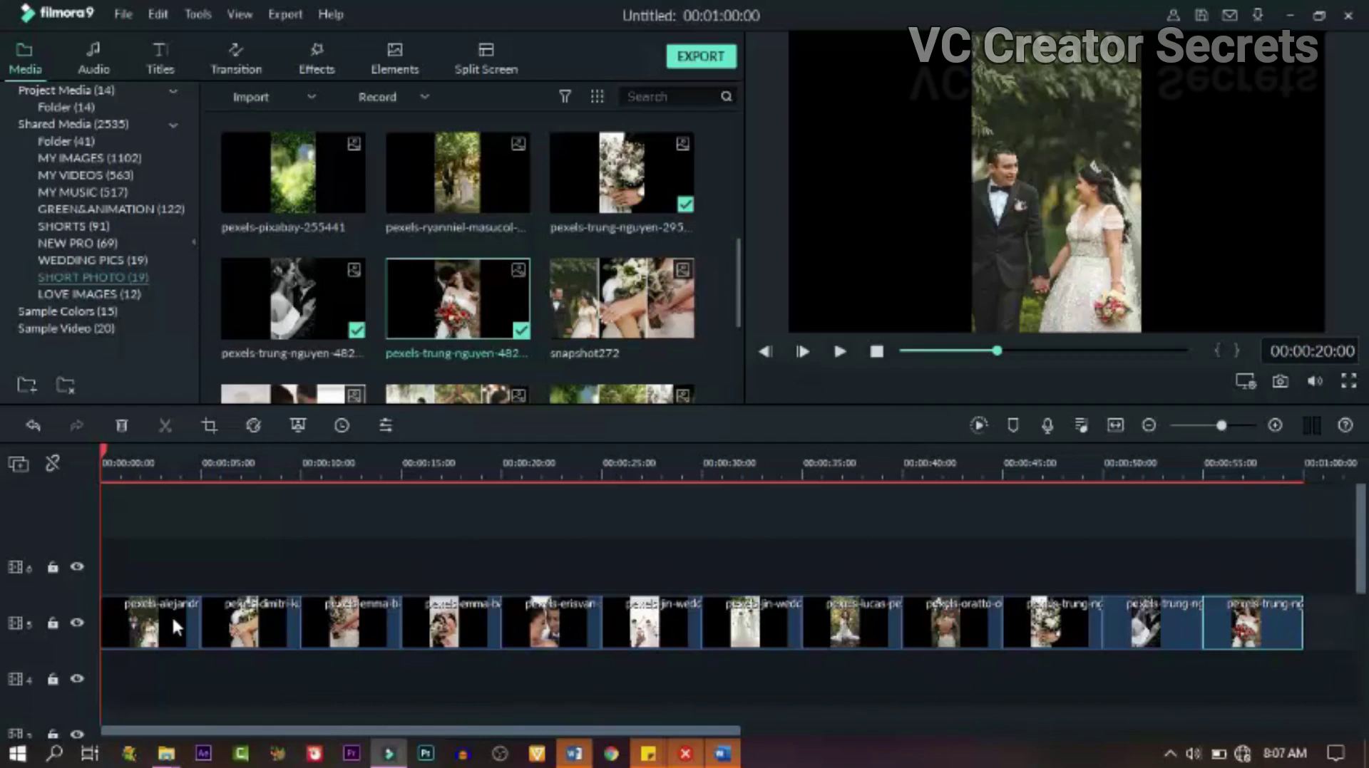
Place the first five WEDDING PICS photos end to end on track 6, starting at 00:00:00:00 above the matching portraits
{"action": "left_click", "coordinate": [95, 258]}
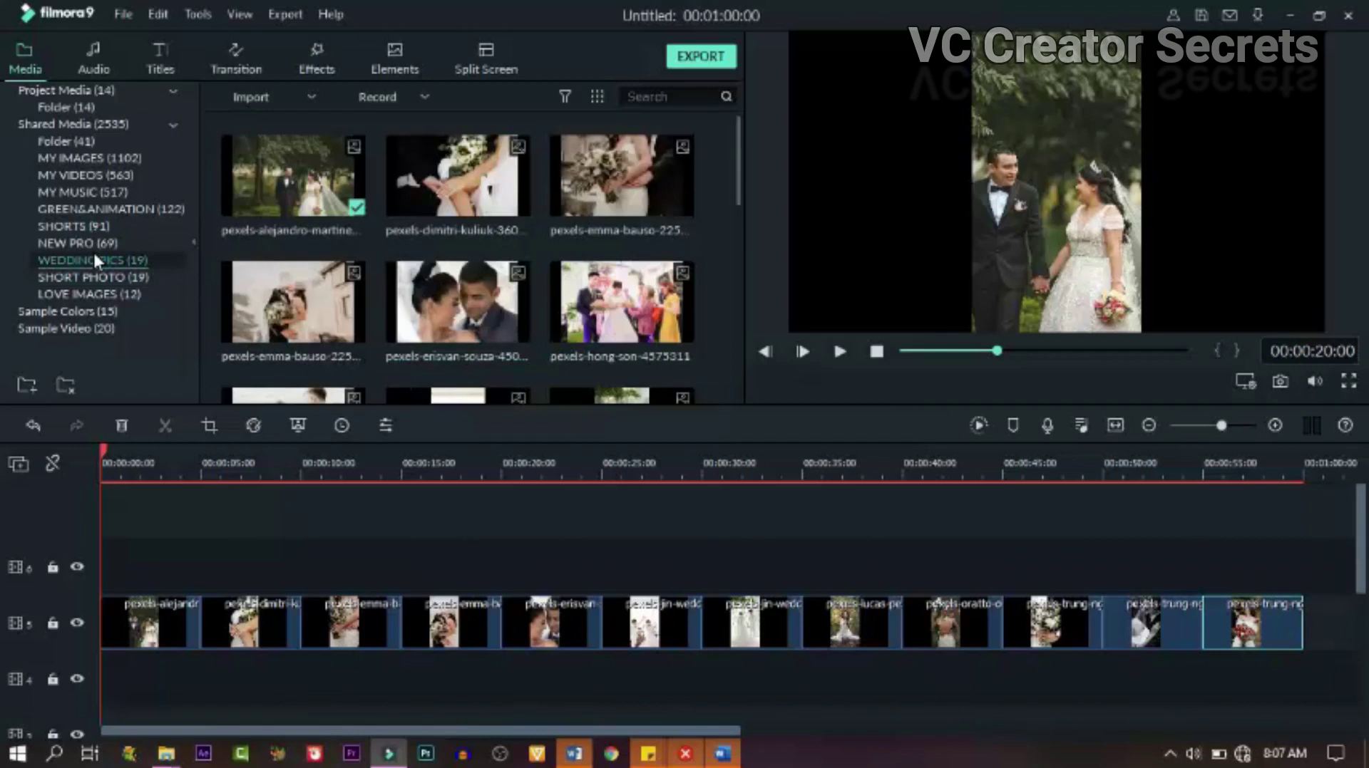
{"action": "left_click_drag", "start_coordinate": [299, 174], "coordinate": [118, 584]}
{"action": "left_click_drag", "start_coordinate": [447, 232], "coordinate": [204, 584]}
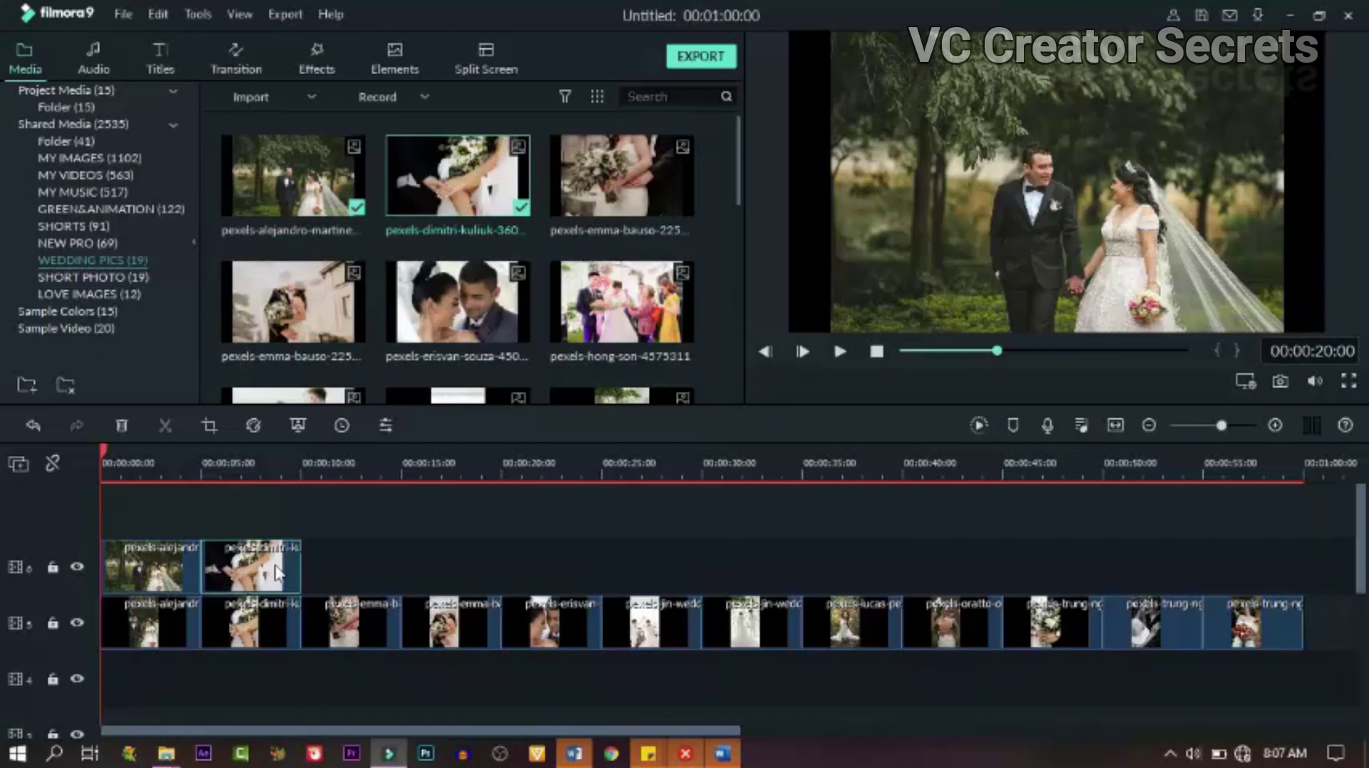
{"action": "left_click_drag", "start_coordinate": [620, 179], "coordinate": [305, 586]}
{"action": "left_click_drag", "start_coordinate": [292, 303], "coordinate": [402, 574]}
{"action": "left_click_drag", "start_coordinate": [506, 310], "coordinate": [502, 598]}
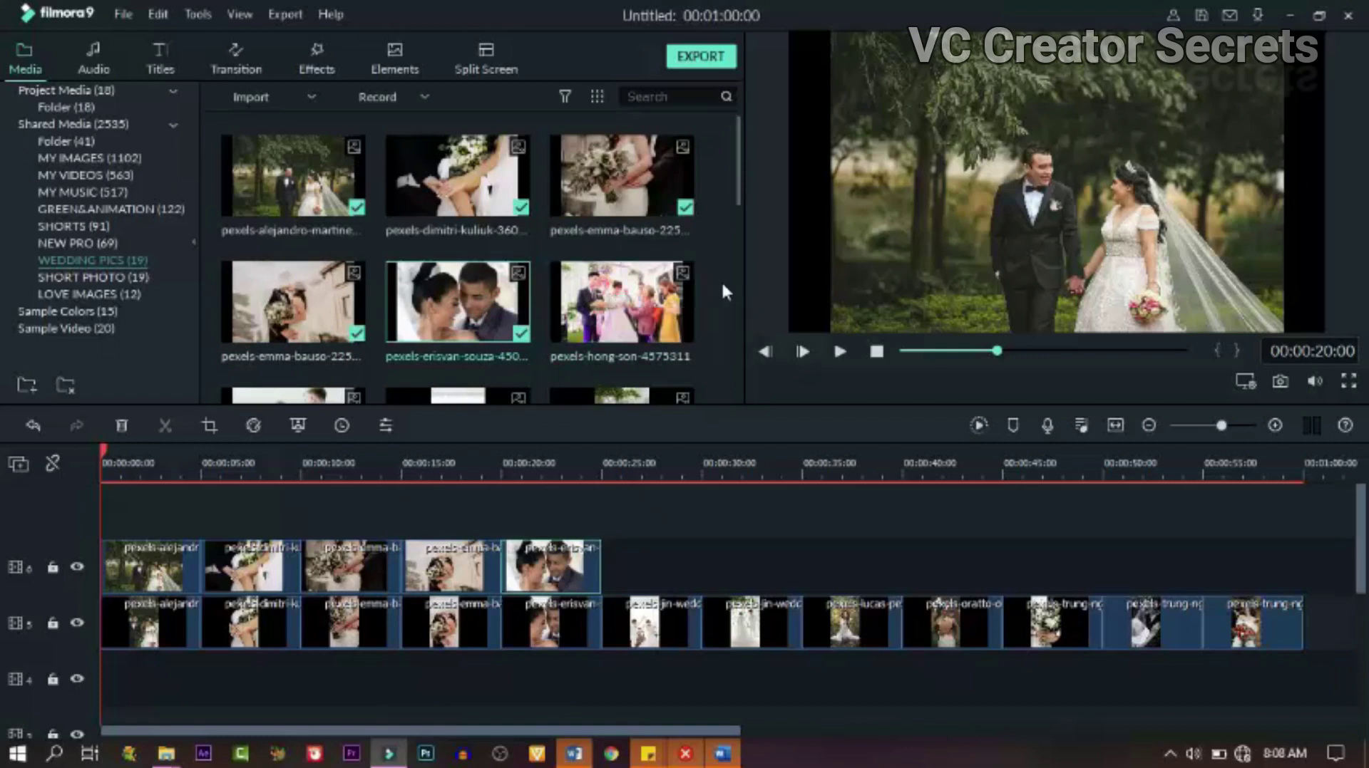
Continue track 6 with the two jin-wedding photos, the seated bride and the bride's back, matching the portraits on track 5
{"action": "scroll", "coordinate": [722, 285], "scroll_direction": "down", "scroll_amount": 2}
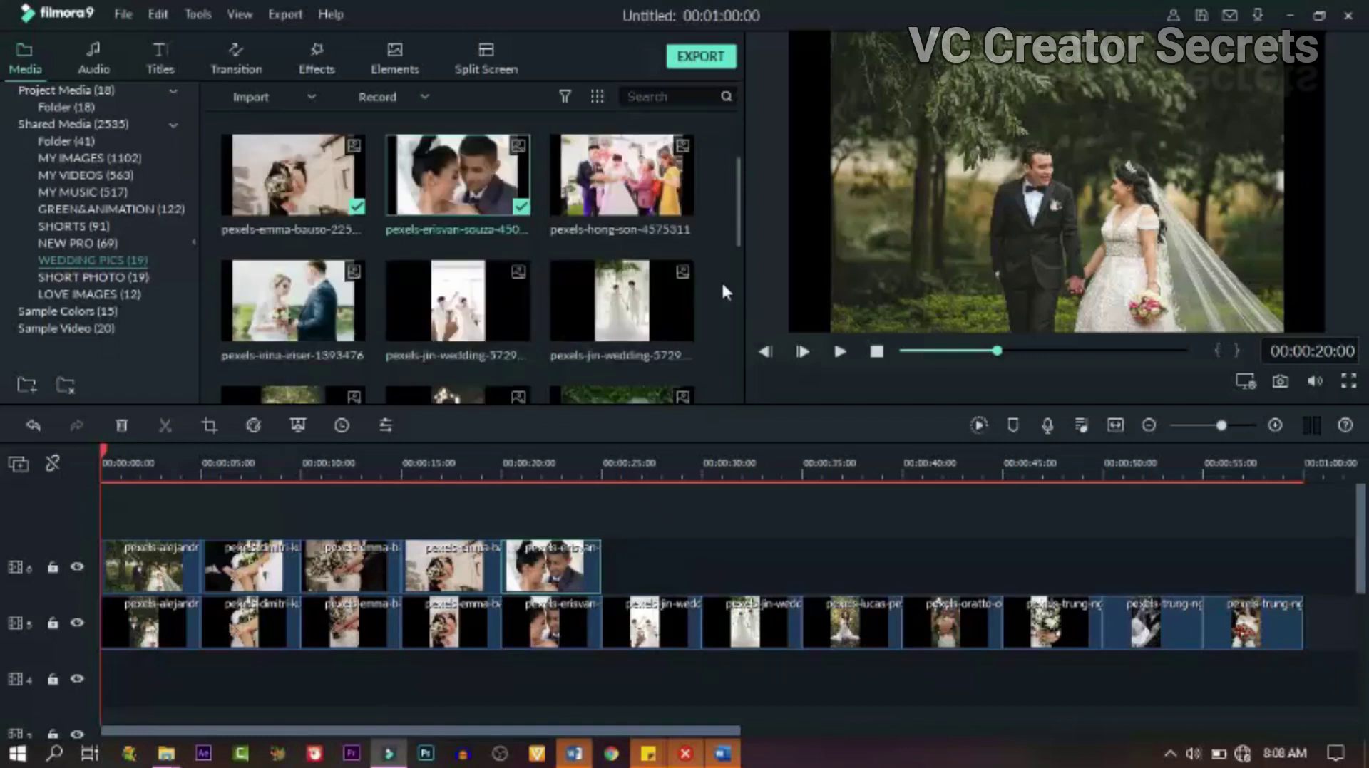
{"action": "left_click_drag", "start_coordinate": [511, 285], "coordinate": [617, 602]}
{"action": "left_click_drag", "start_coordinate": [681, 288], "coordinate": [708, 587]}
{"action": "scroll", "coordinate": [536, 283], "scroll_direction": "down", "scroll_amount": 1}
{"action": "left_click_drag", "start_coordinate": [371, 291], "coordinate": [813, 549]}
{"action": "left_click_drag", "start_coordinate": [524, 328], "coordinate": [914, 612]}
Complete track 6 with the bouquet, the black-and-white couple and the couple with red flowers, matching track 5
{"action": "scroll", "coordinate": [663, 330], "scroll_direction": "down", "scroll_amount": 1}
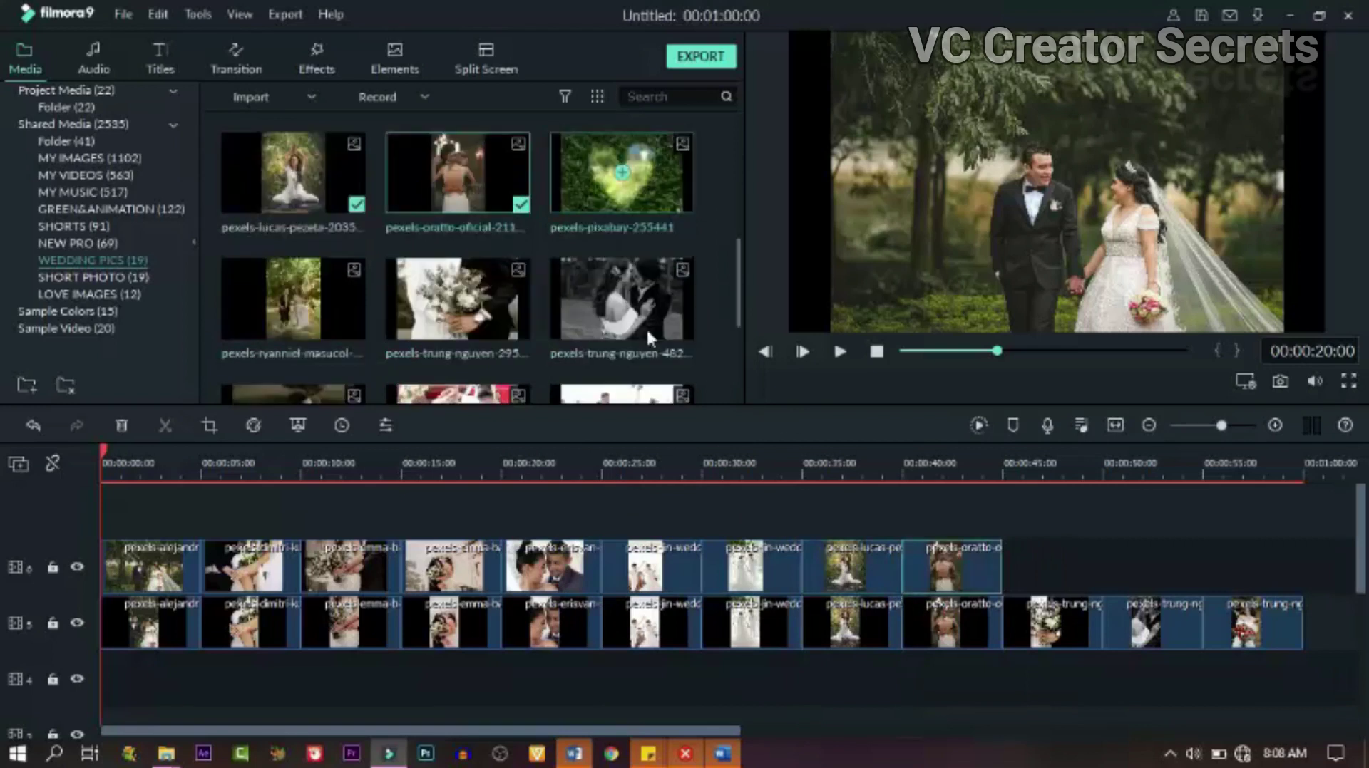
{"action": "left_click_drag", "start_coordinate": [492, 295], "coordinate": [996, 564]}
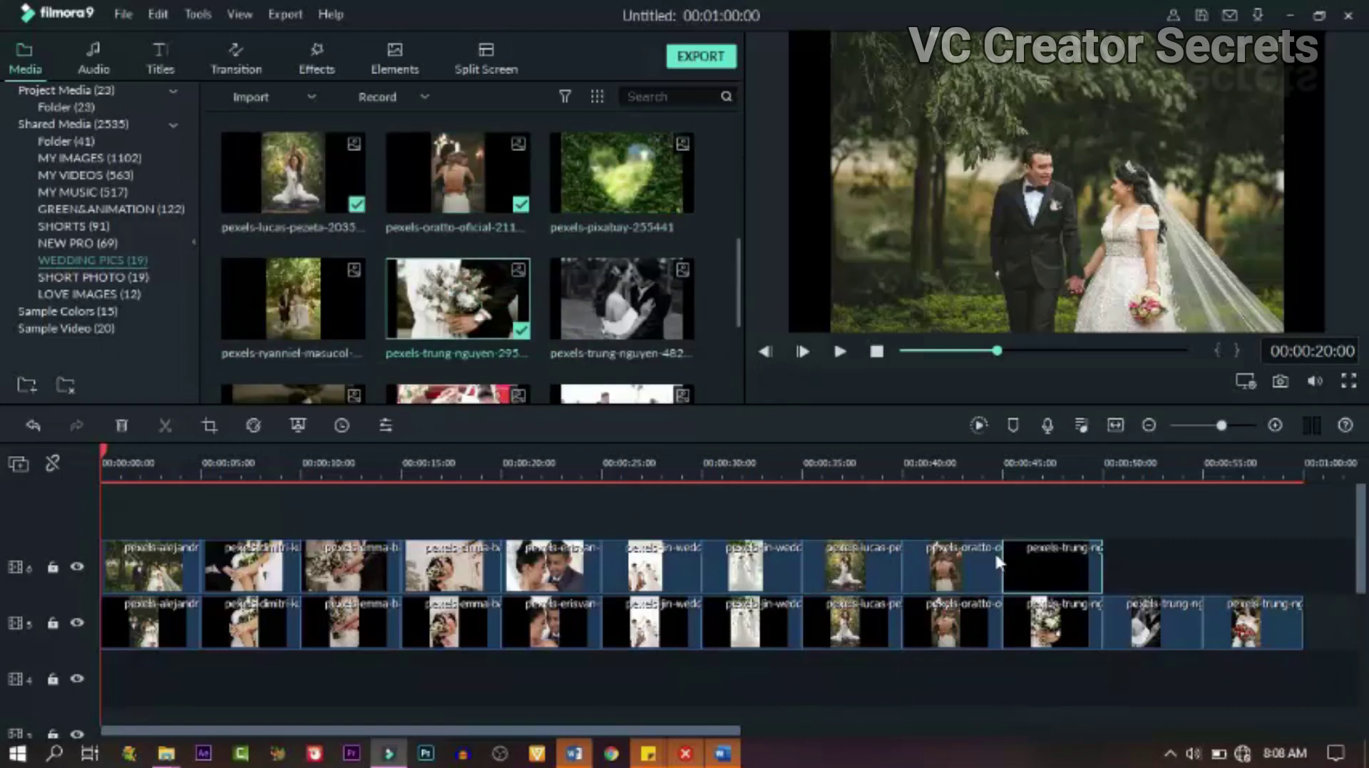
{"action": "left_click_drag", "start_coordinate": [661, 306], "coordinate": [1096, 563]}
{"action": "scroll", "coordinate": [614, 342], "scroll_direction": "down", "scroll_amount": 3}
{"action": "left_click_drag", "start_coordinate": [508, 304], "coordinate": [1200, 566]}
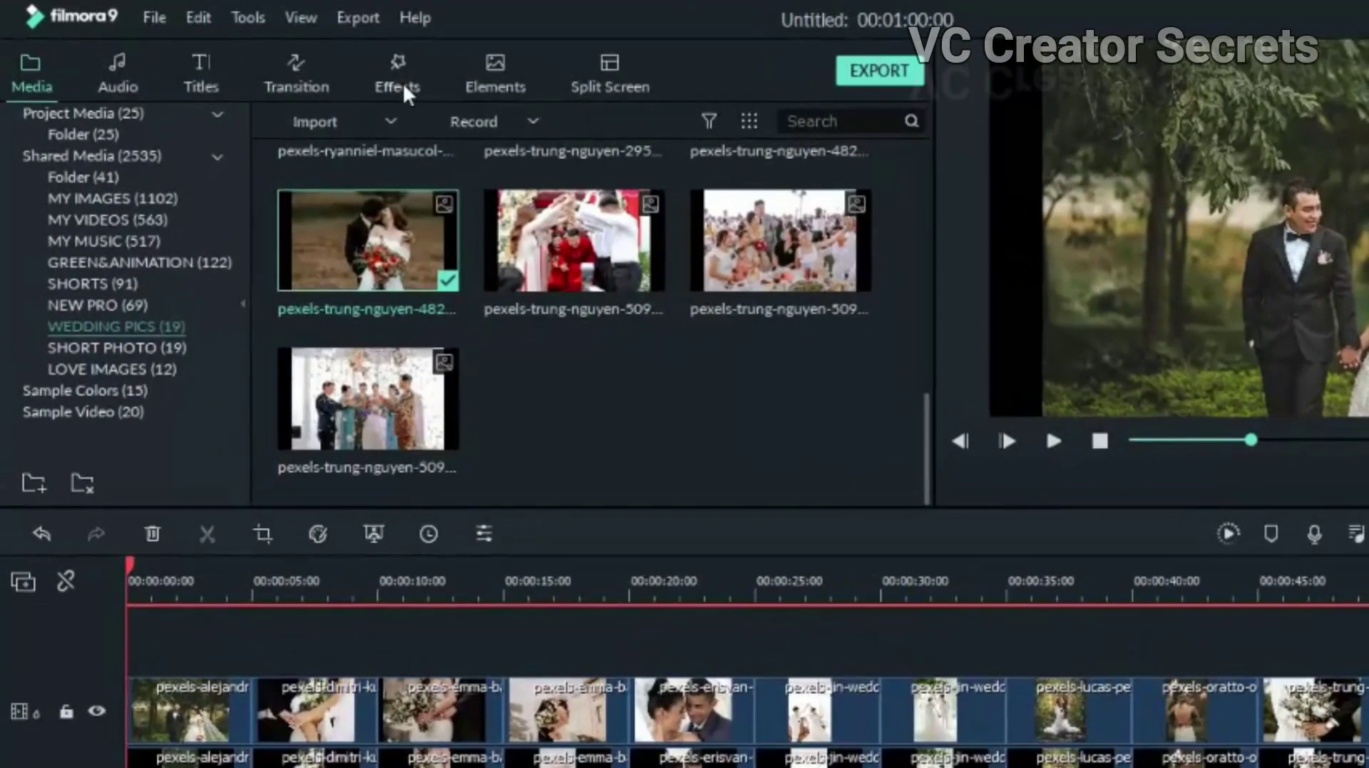
Apply the Border effect from the Utility category to the first photo on track 6
{"action": "left_click", "coordinate": [401, 84]}
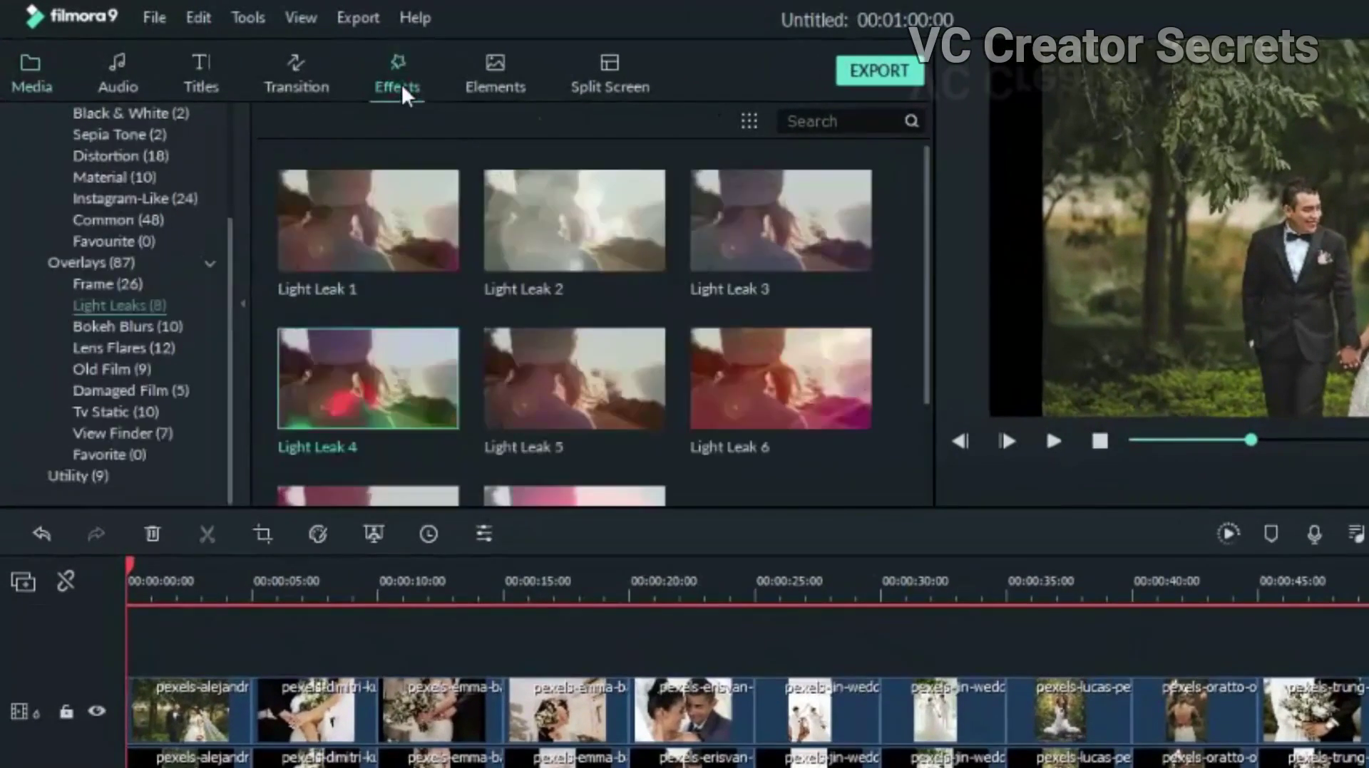
{"action": "left_click", "coordinate": [76, 475]}
{"action": "left_click_drag", "start_coordinate": [626, 216], "coordinate": [182, 695]}
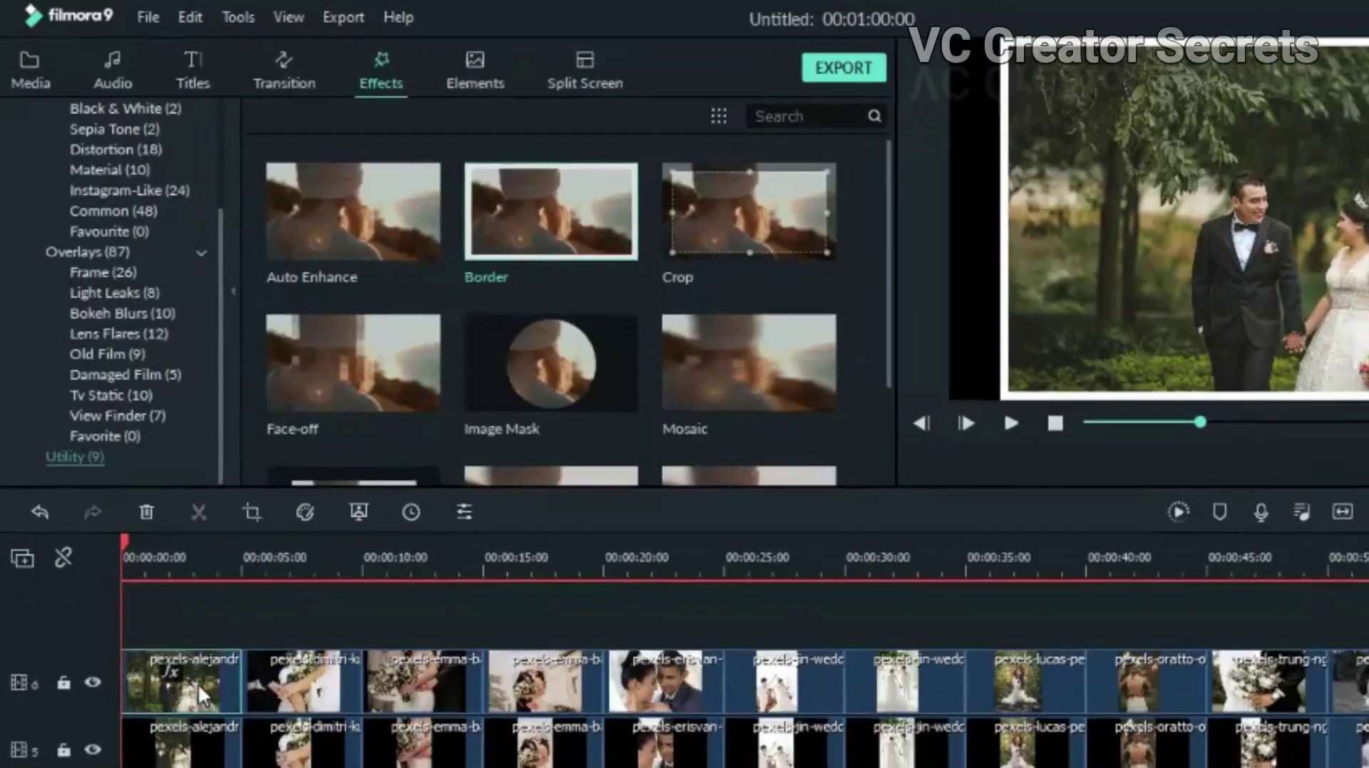
Set the scale of the first photo on track 6 to 80%
{"action": "double_click", "coordinate": [203, 695]}
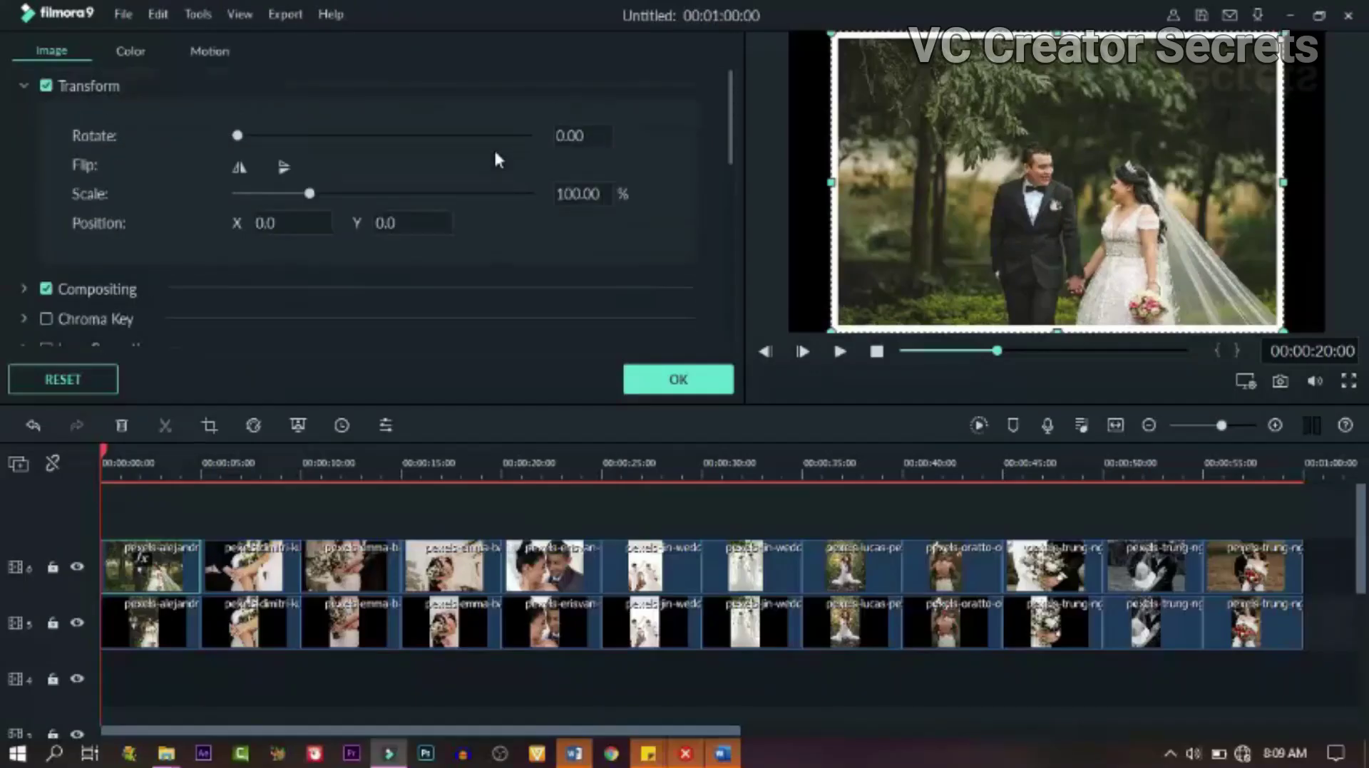
{"action": "double_click", "coordinate": [575, 193]}
{"action": "type", "text": "80"}
{"action": "key", "text": "Return"}
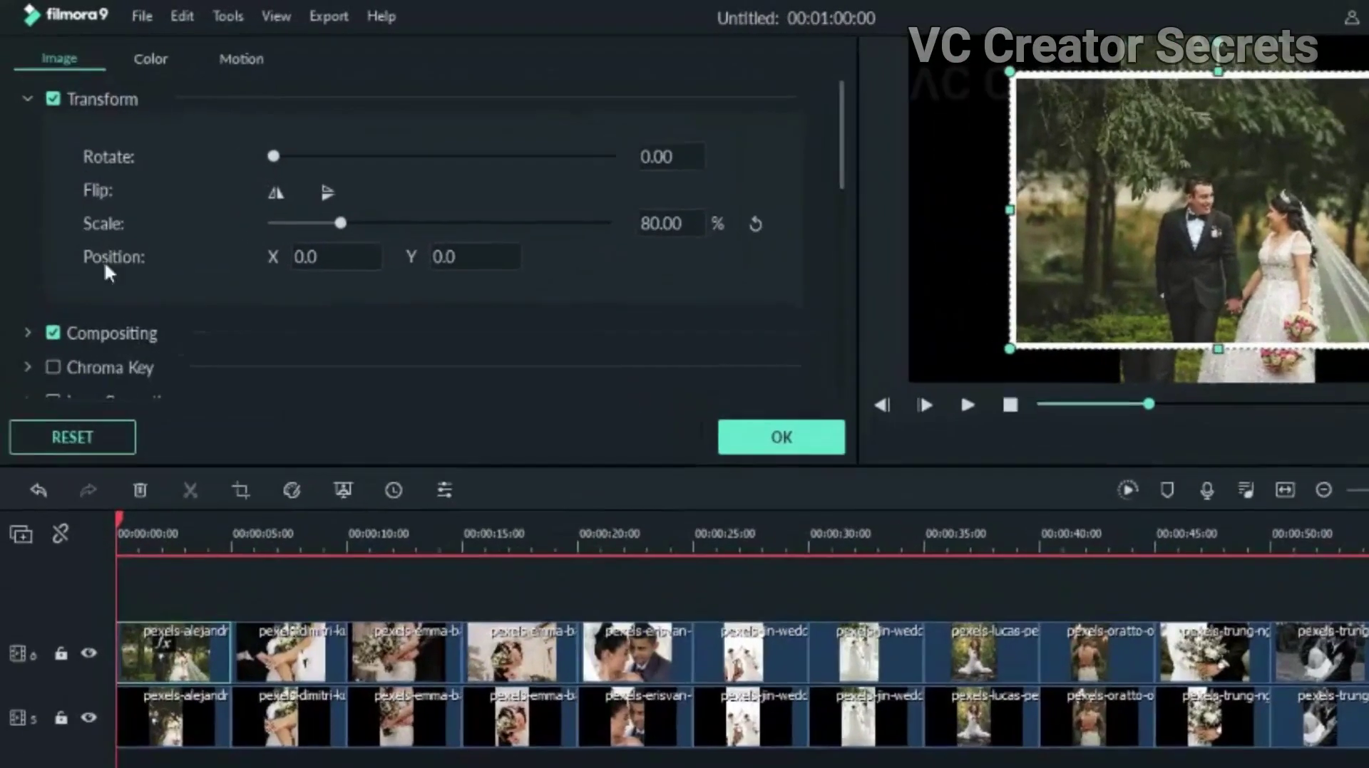
Set the first track 6 photo's border to an orange start colour and a pinkish-purple end colour
{"action": "left_click", "coordinate": [25, 86]}
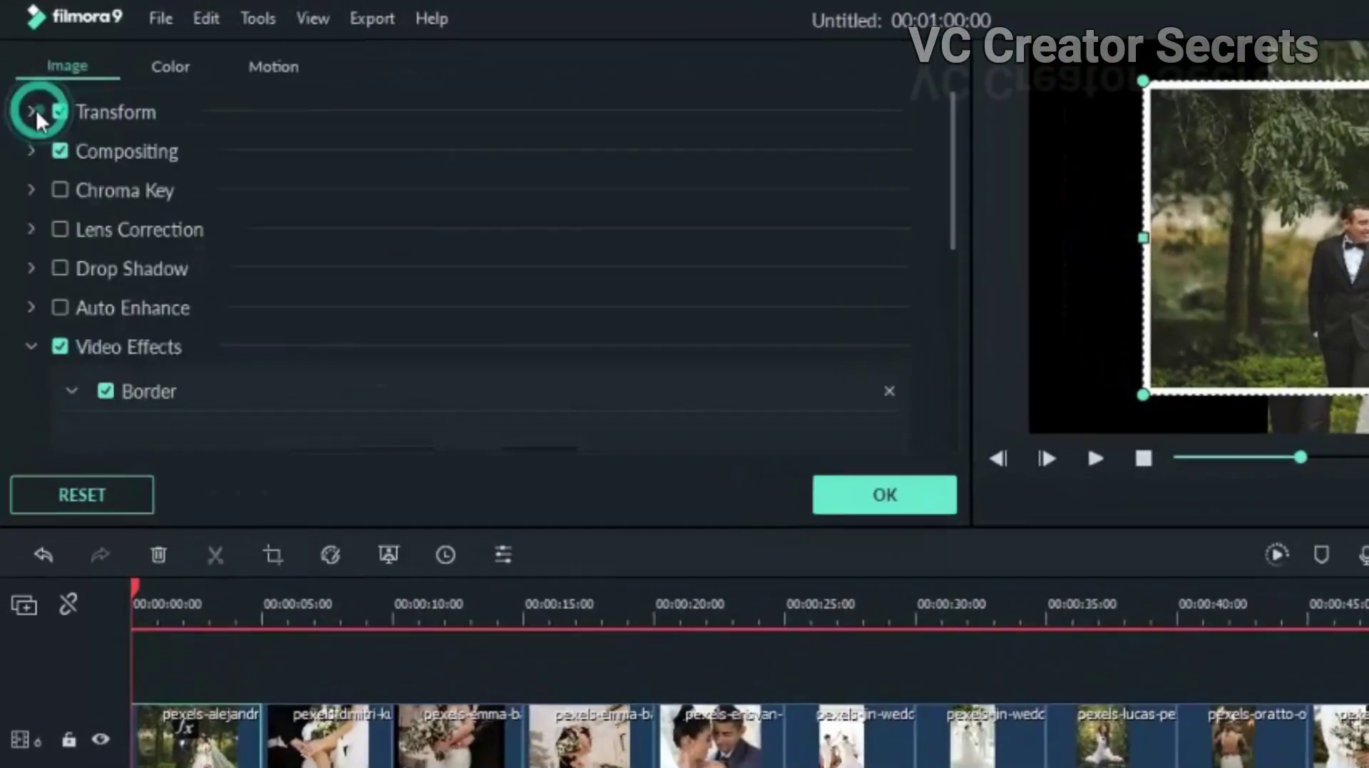
{"action": "scroll", "coordinate": [263, 367], "scroll_direction": "down", "scroll_amount": 3}
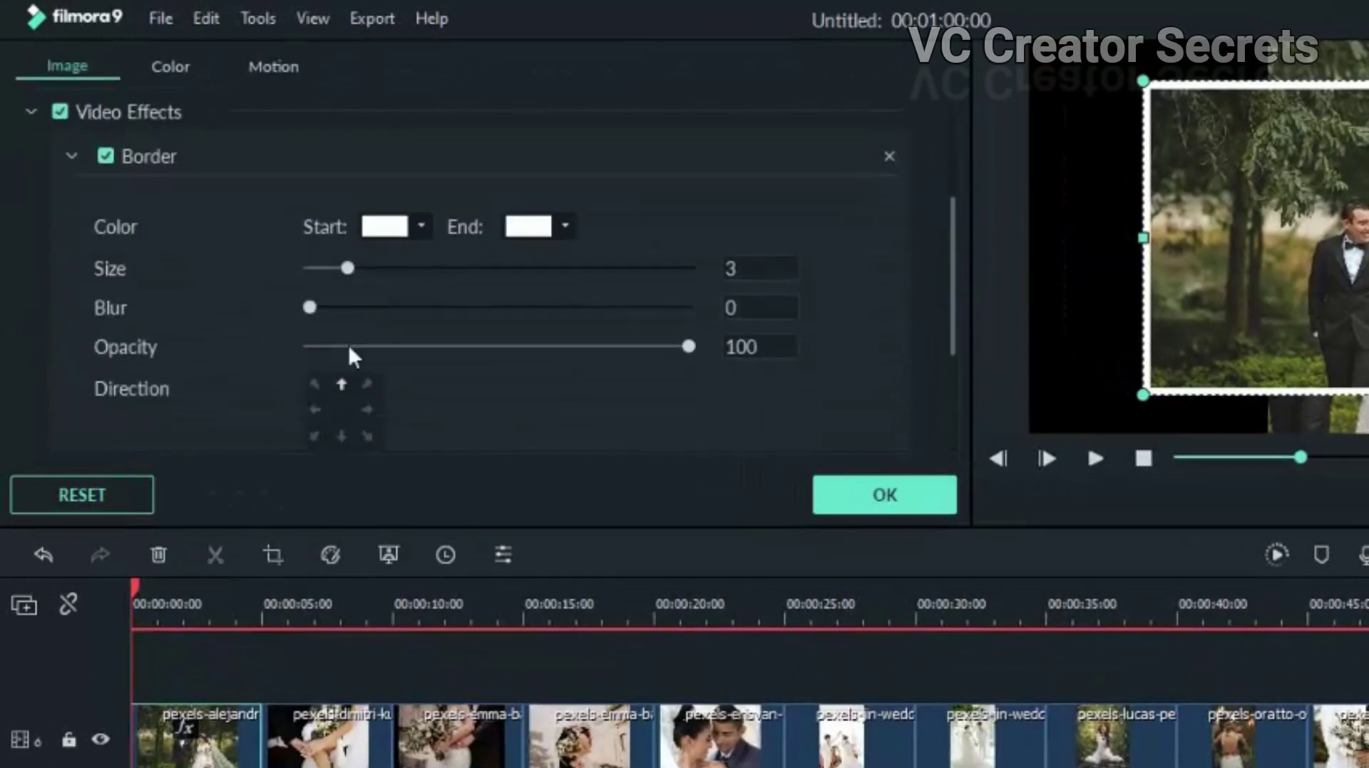
{"action": "left_click", "coordinate": [378, 224]}
{"action": "left_click", "coordinate": [403, 365]}
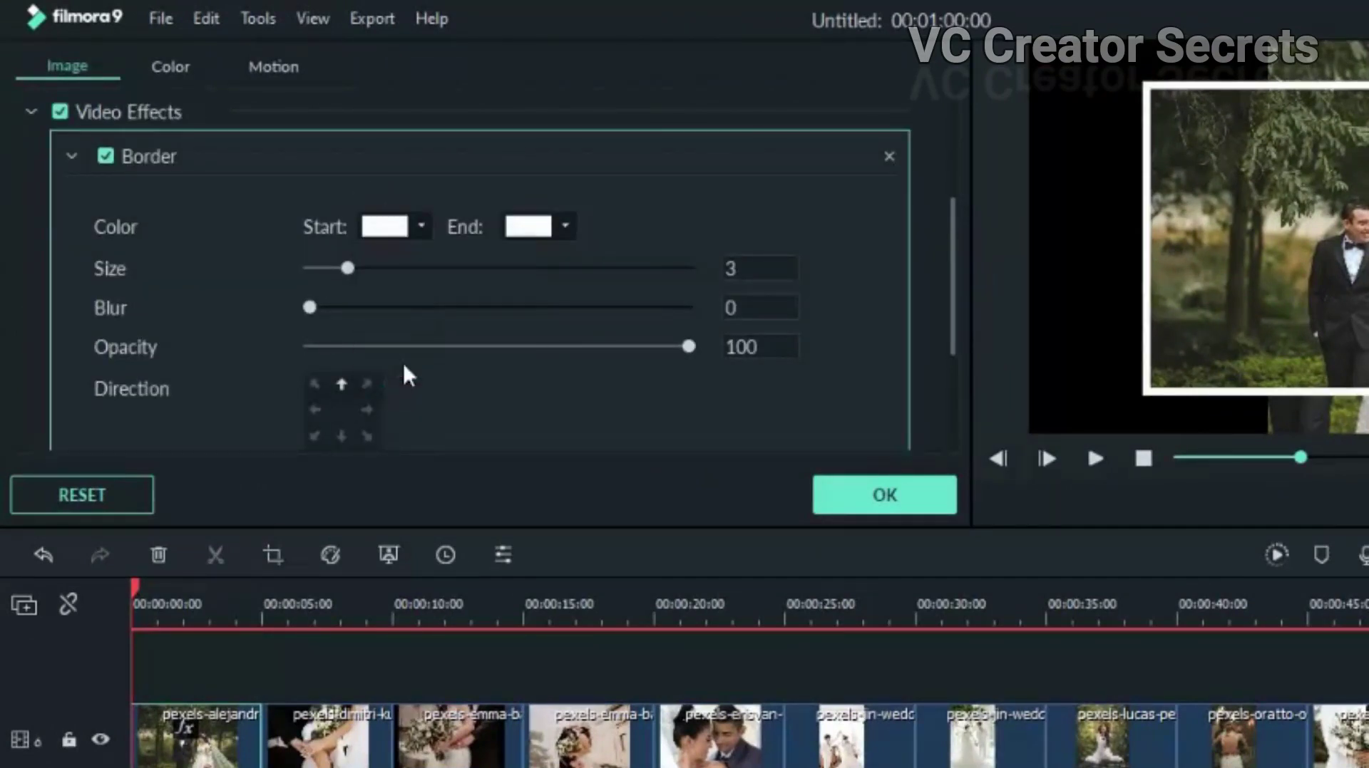
{"action": "left_click", "coordinate": [621, 281]}
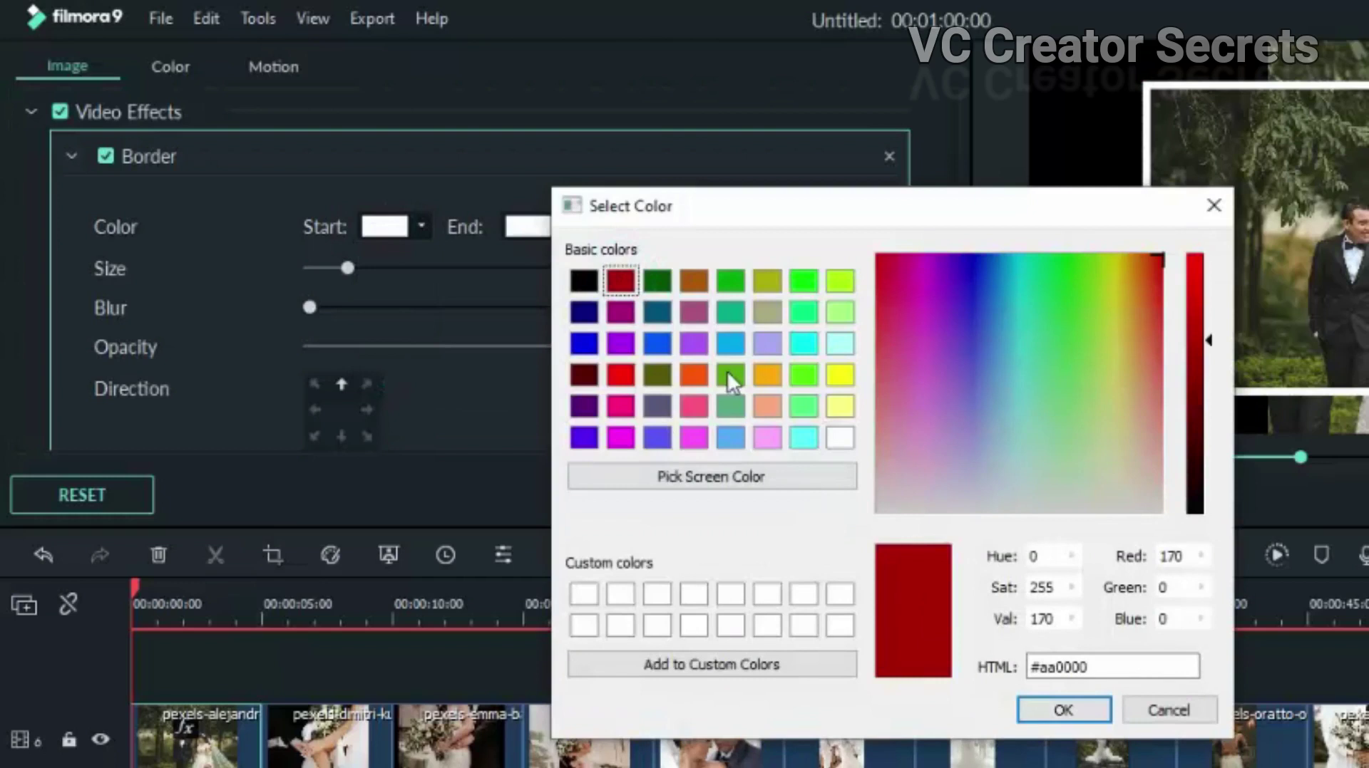
{"action": "left_click", "coordinate": [767, 372]}
{"action": "left_click", "coordinate": [1060, 712]}
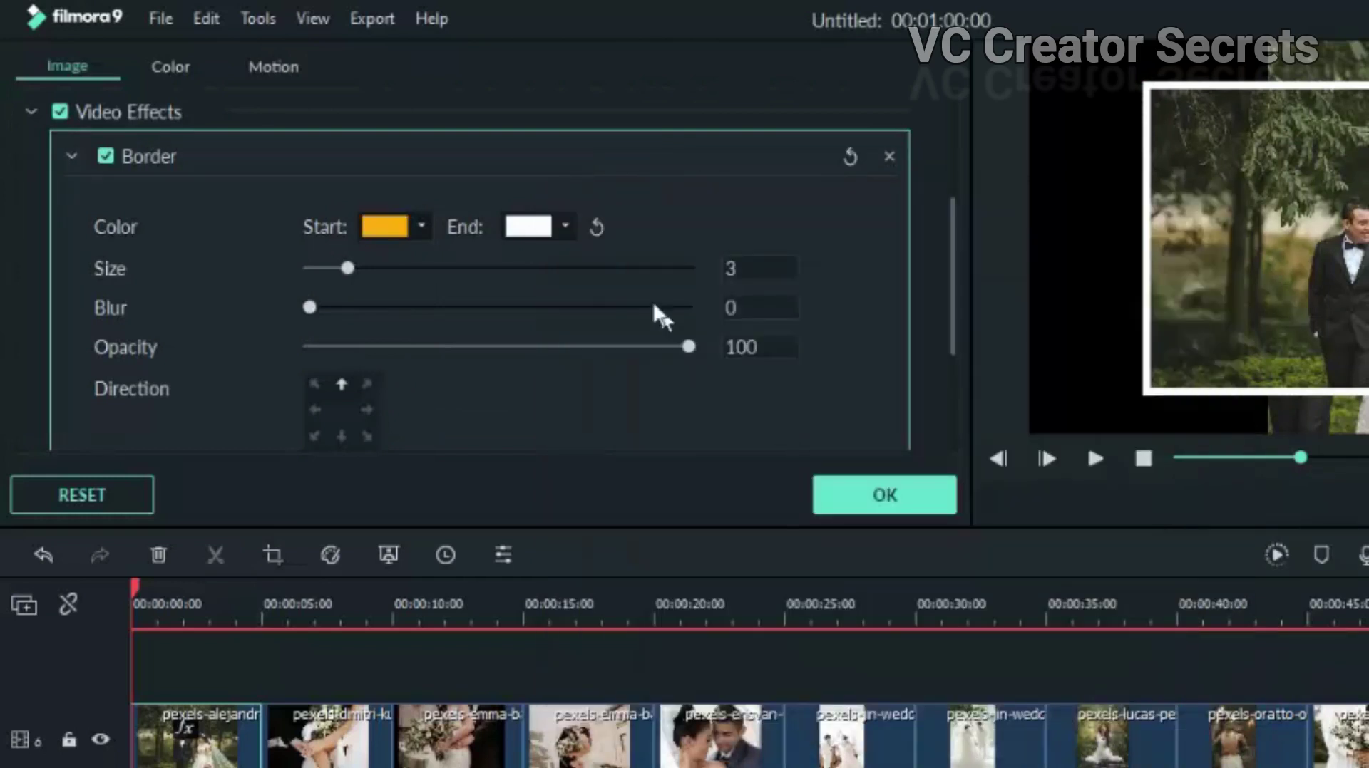
{"action": "left_click", "coordinate": [526, 226]}
{"action": "left_click", "coordinate": [551, 265]}
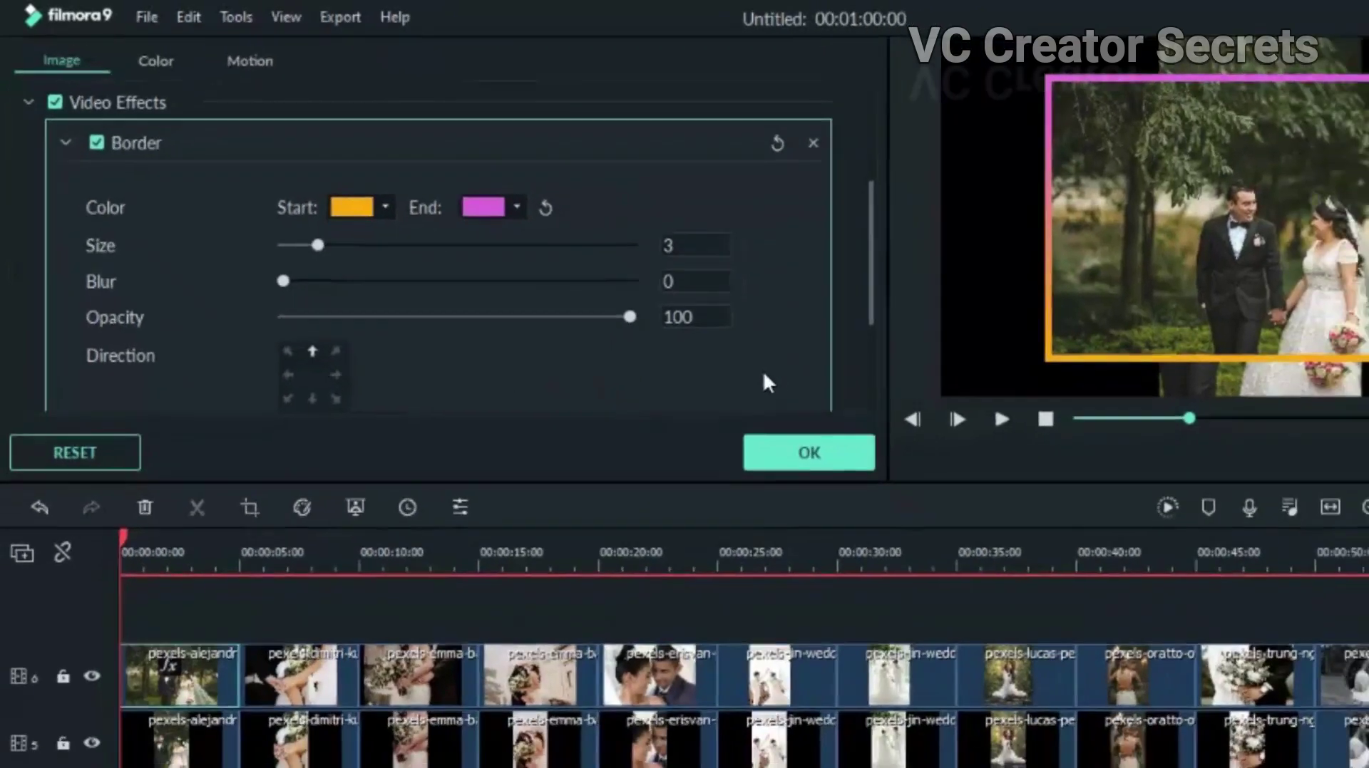
Move the first portrait on track 5 to the left side of the frame, at position X -181.9, Y 0.0
{"action": "left_click", "coordinate": [1298, 54]}
{"action": "left_click_drag", "start_coordinate": [996, 43], "coordinate": [829, 35]}
{"action": "left_click_drag", "start_coordinate": [837, 227], "coordinate": [809, 233]}
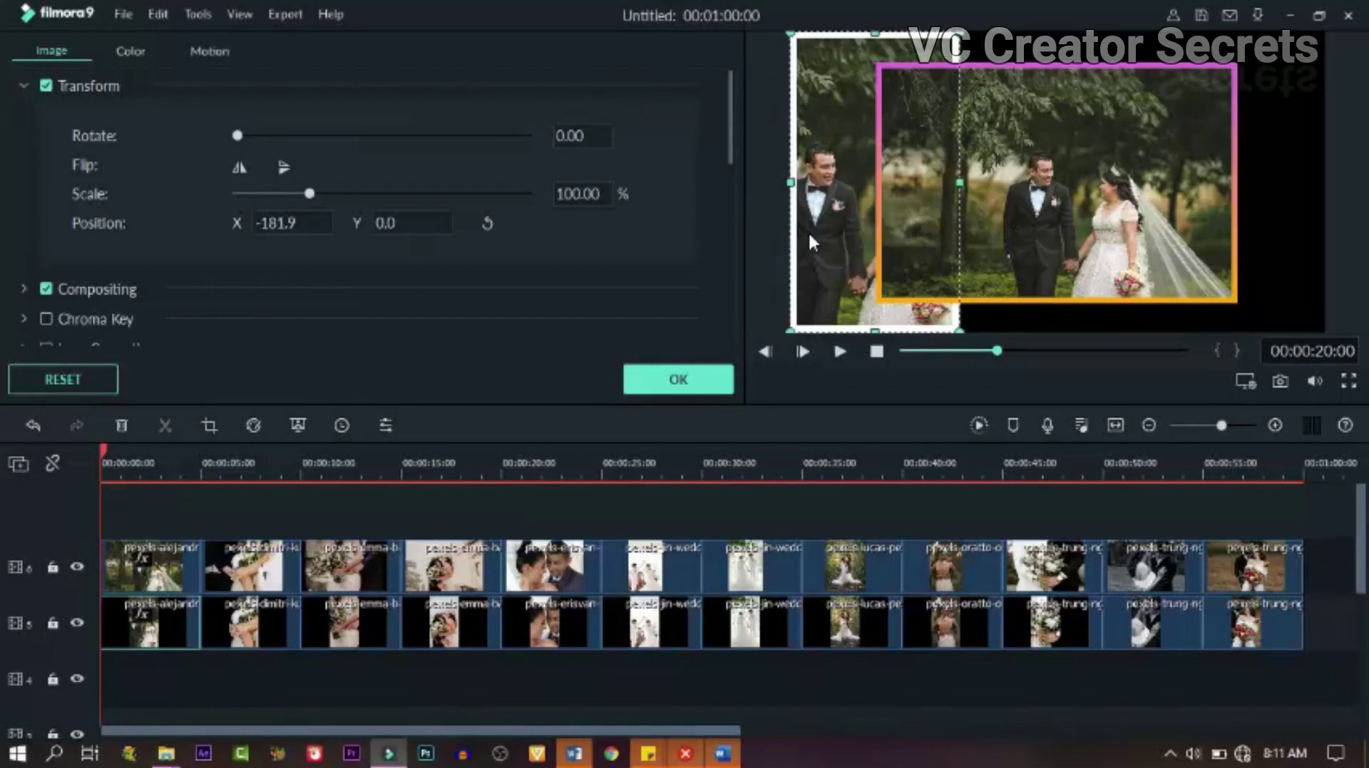
Set the track 5 portrait's border to a pinkish-purple start colour and a dark red end colour, #aa0000
{"action": "left_click", "coordinate": [1048, 189]}
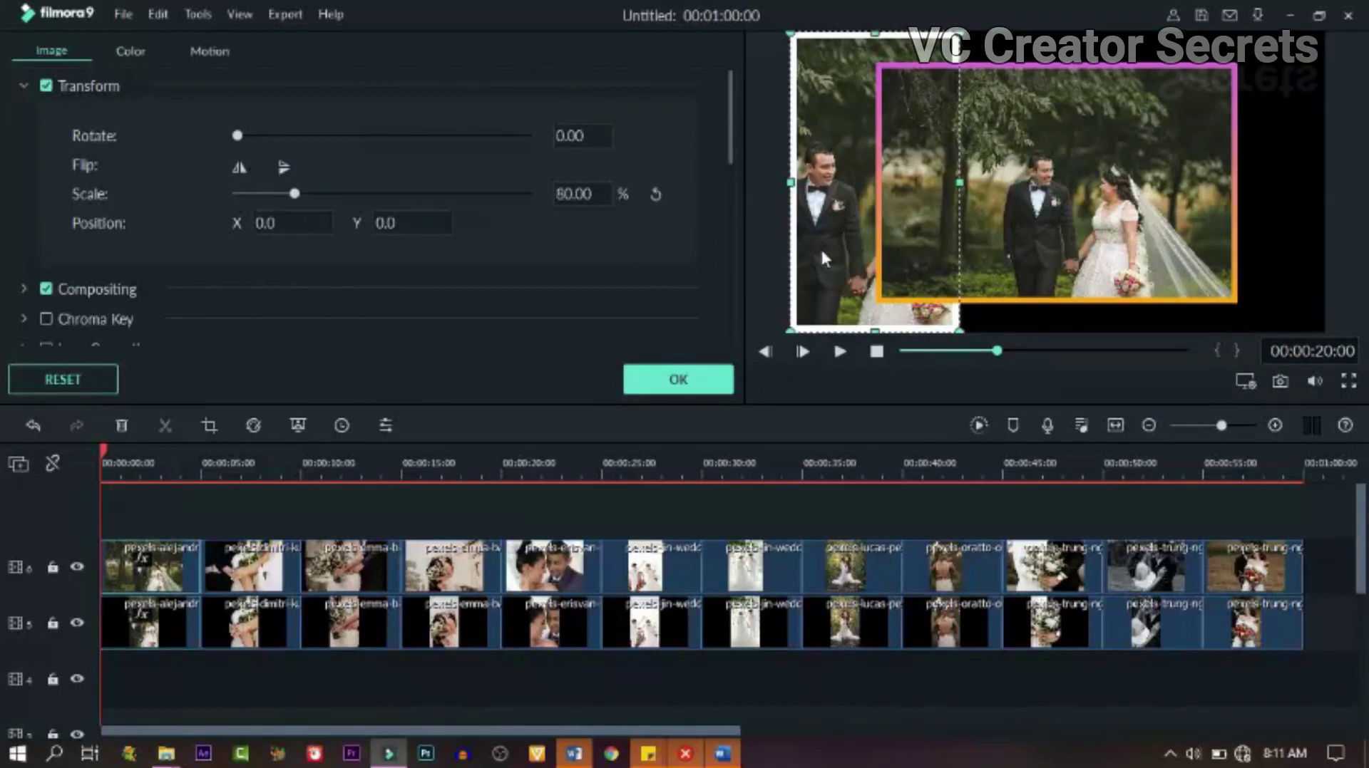
{"action": "left_click", "coordinate": [820, 246]}
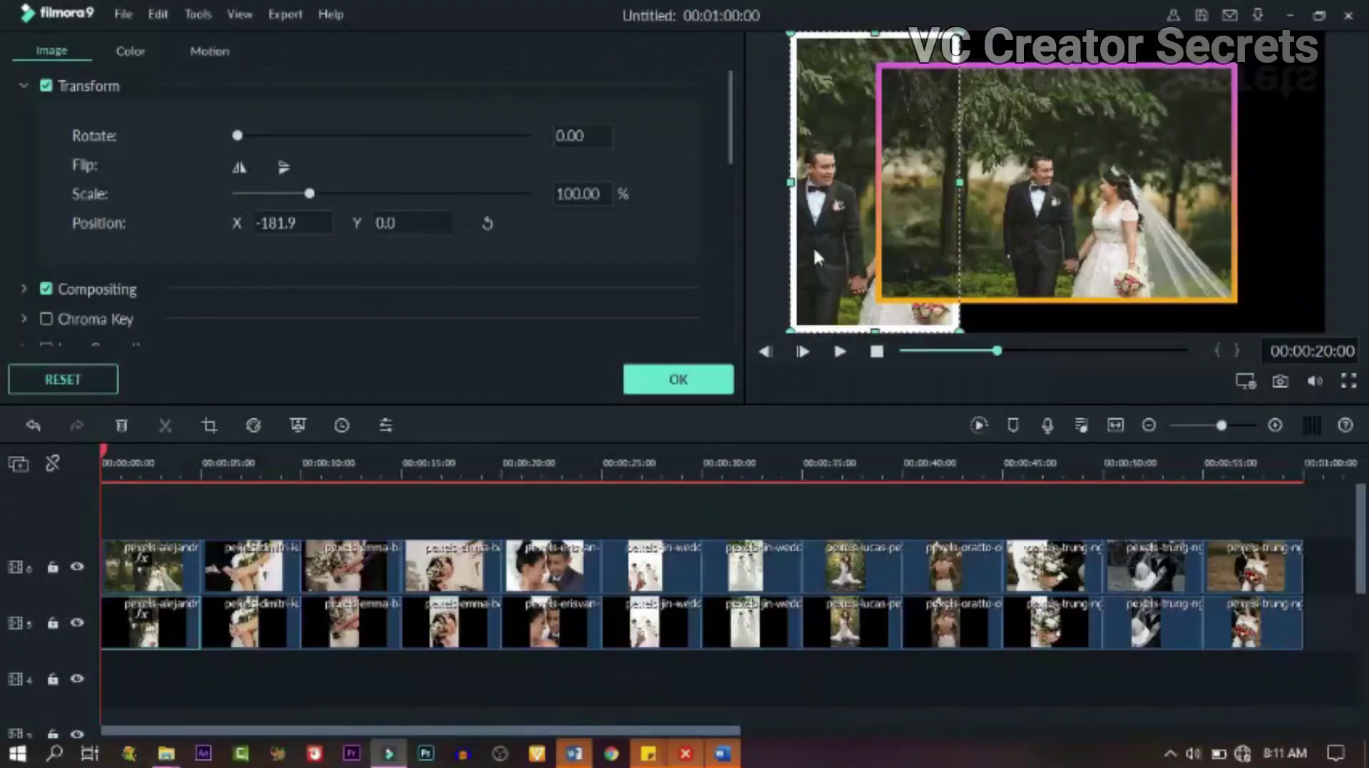
{"action": "scroll", "coordinate": [92, 242], "scroll_direction": "down", "scroll_amount": 6}
{"action": "left_click", "coordinate": [303, 170]}
{"action": "left_click", "coordinate": [339, 213]}
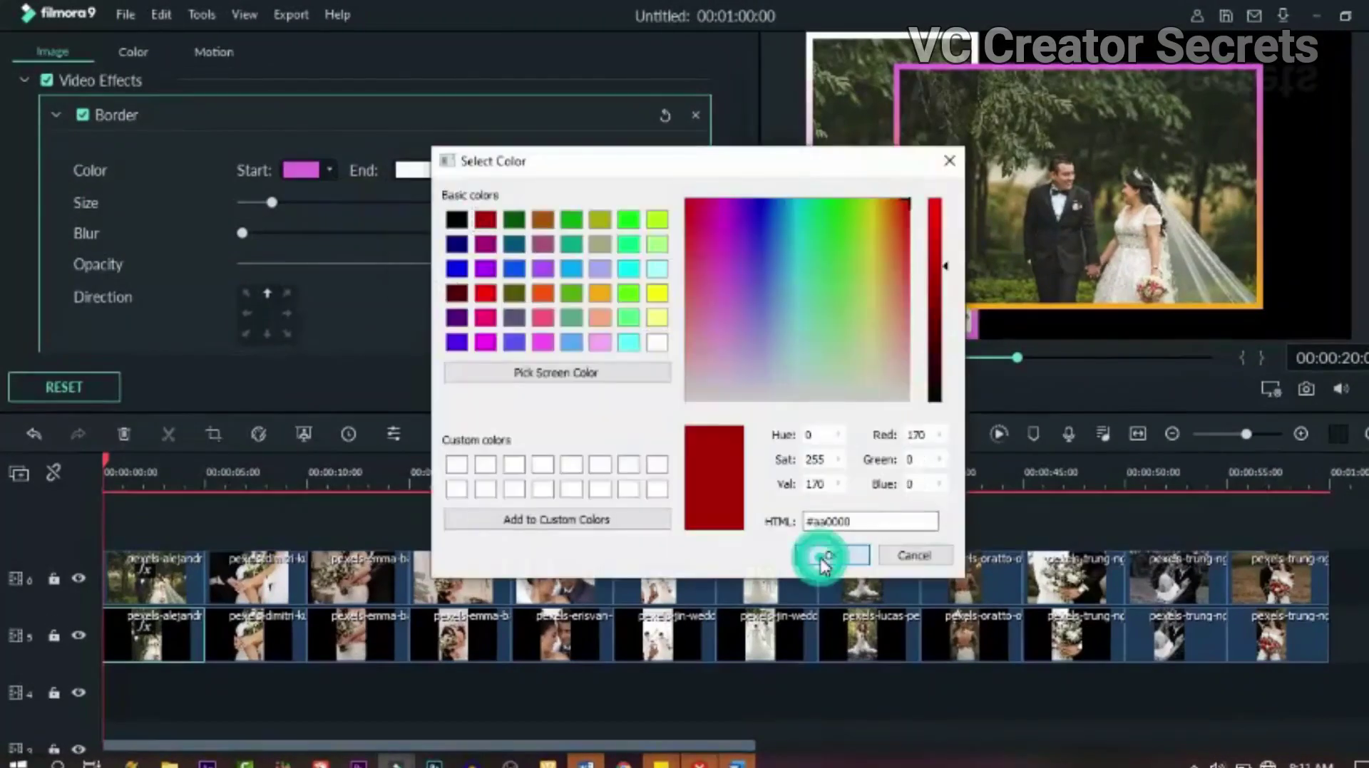
{"action": "left_click", "coordinate": [824, 560]}
{"action": "left_click", "coordinate": [712, 390]}
Move the 80% landscape photo right so that its left edge meets the right edge of the portrait
{"action": "mouse_move", "coordinate": [1042, 220]}
{"action": "left_mouse_down"}
{"action": "mouse_move", "coordinate": [1093, 223]}
{"action": "mouse_move", "coordinate": [1045, 227]}
{"action": "left_mouse_up"}
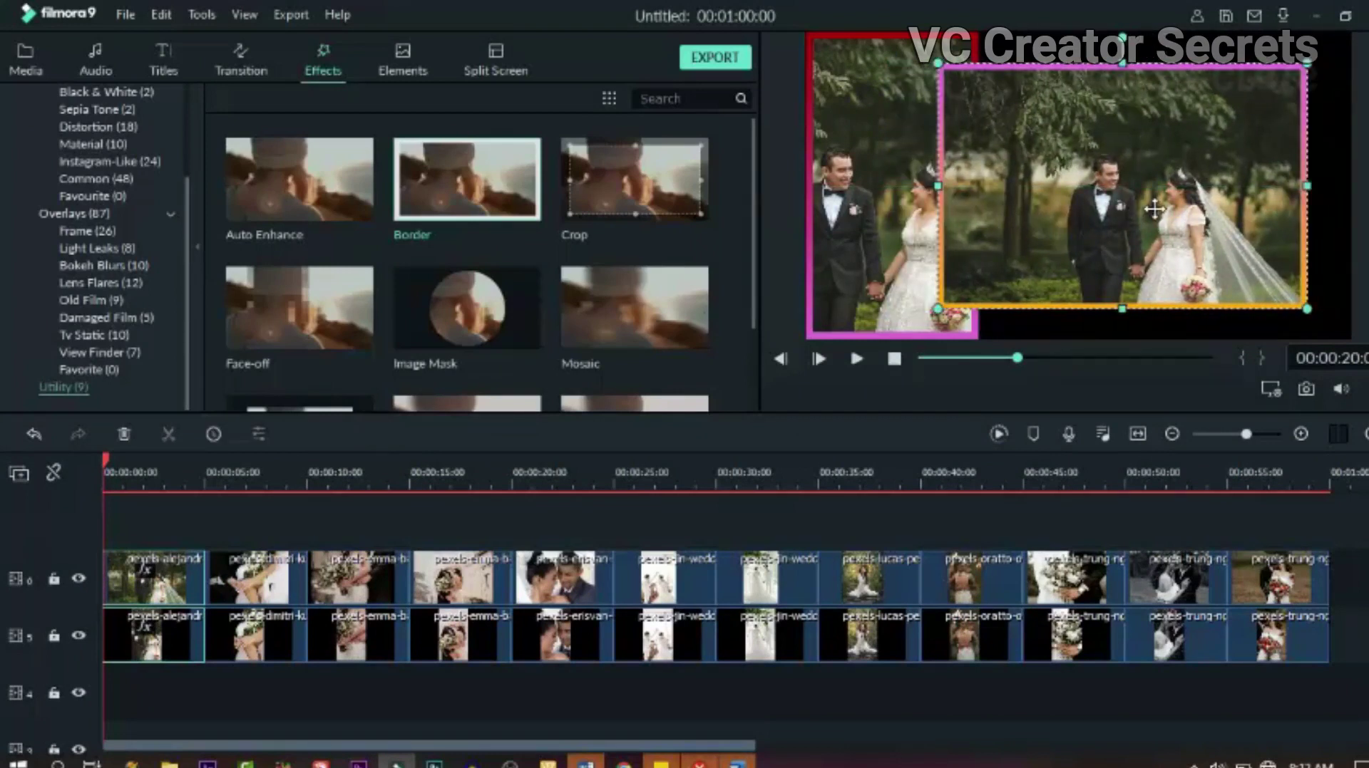
{"action": "left_click_drag", "start_coordinate": [1154, 209], "coordinate": [1193, 208]}
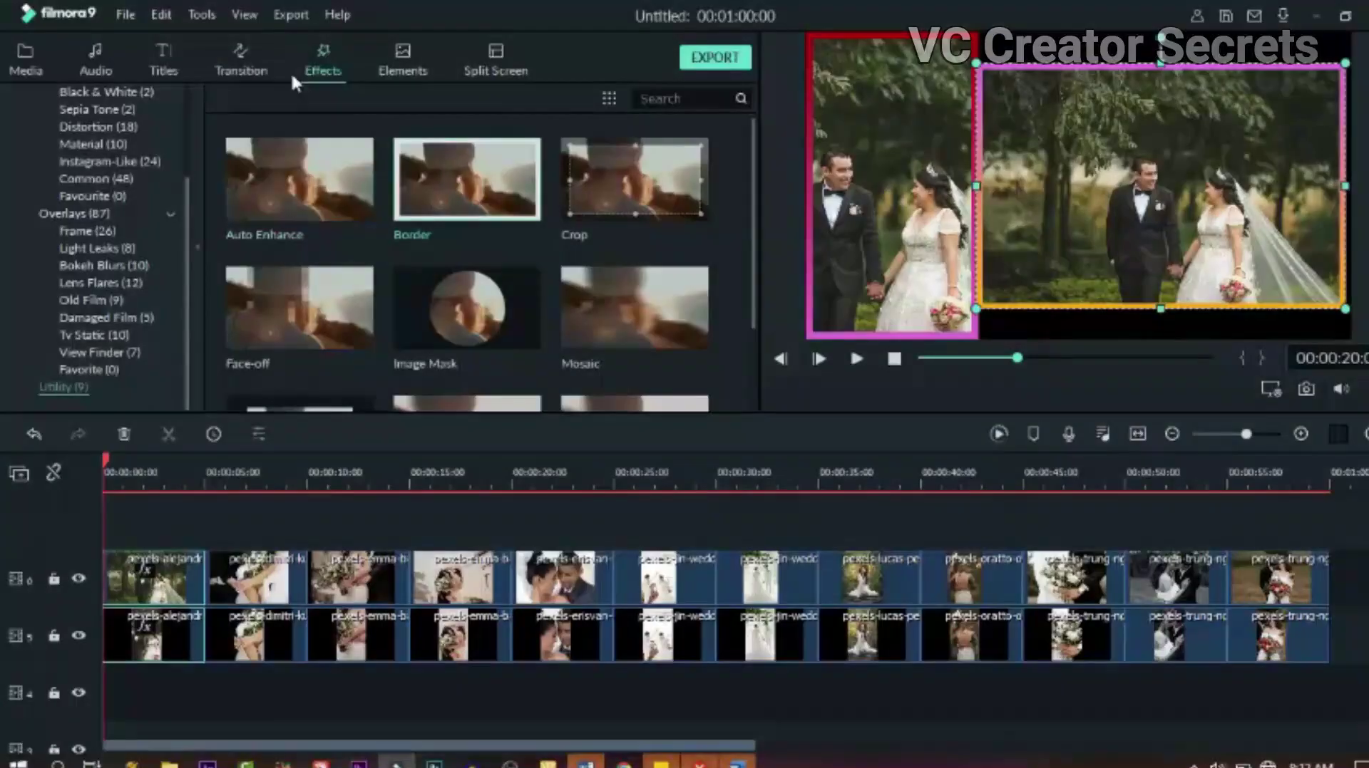
Apply the Cinematic Flares 2 lens flare overlay to the first photo on track 6
{"action": "left_click", "coordinate": [97, 282]}
{"action": "mouse_move", "coordinate": [509, 186]}
{"action": "left_click_drag", "start_coordinate": [507, 179], "coordinate": [176, 590]}
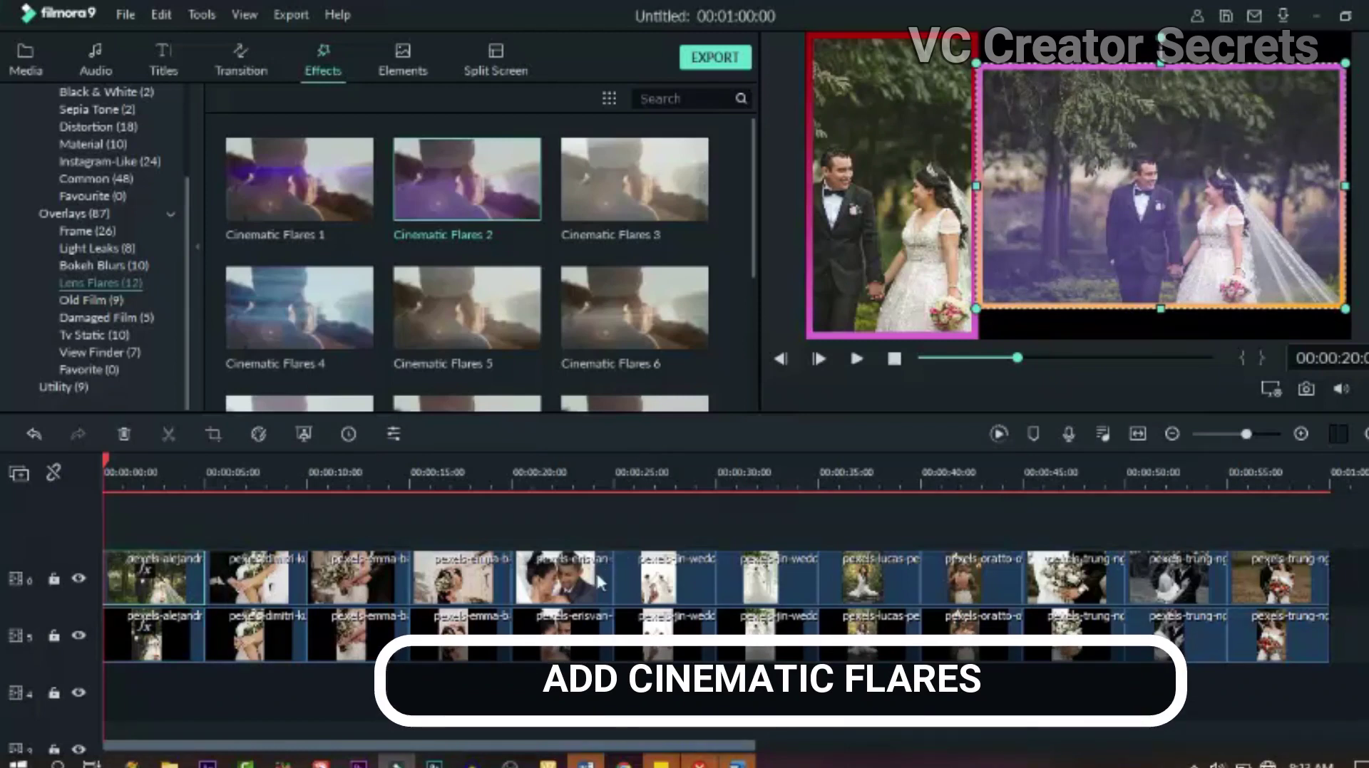
Add the Light Leak 4 overlay on a new track above the first photo, starting at 00:00:00:00
{"action": "scroll", "coordinate": [549, 317], "scroll_direction": "down", "scroll_amount": 3}
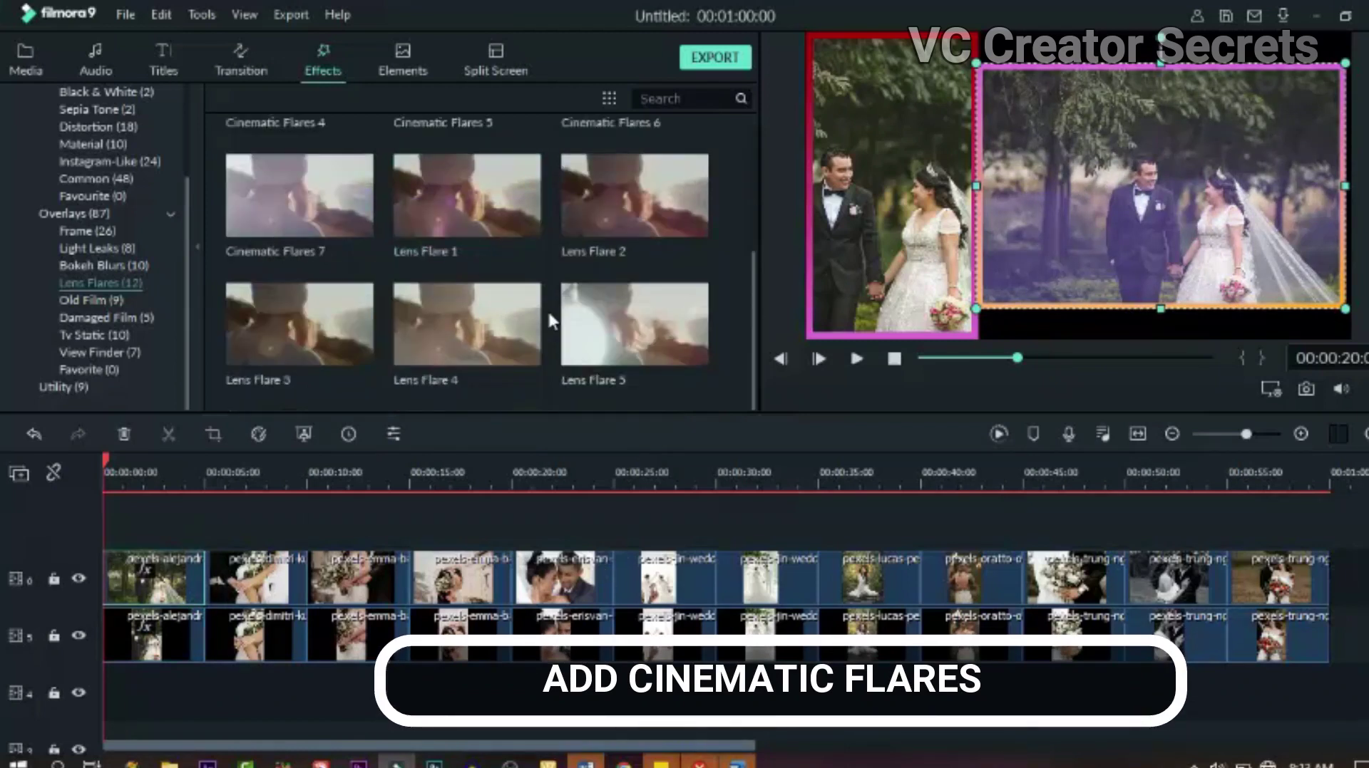
{"action": "left_click", "coordinate": [107, 249]}
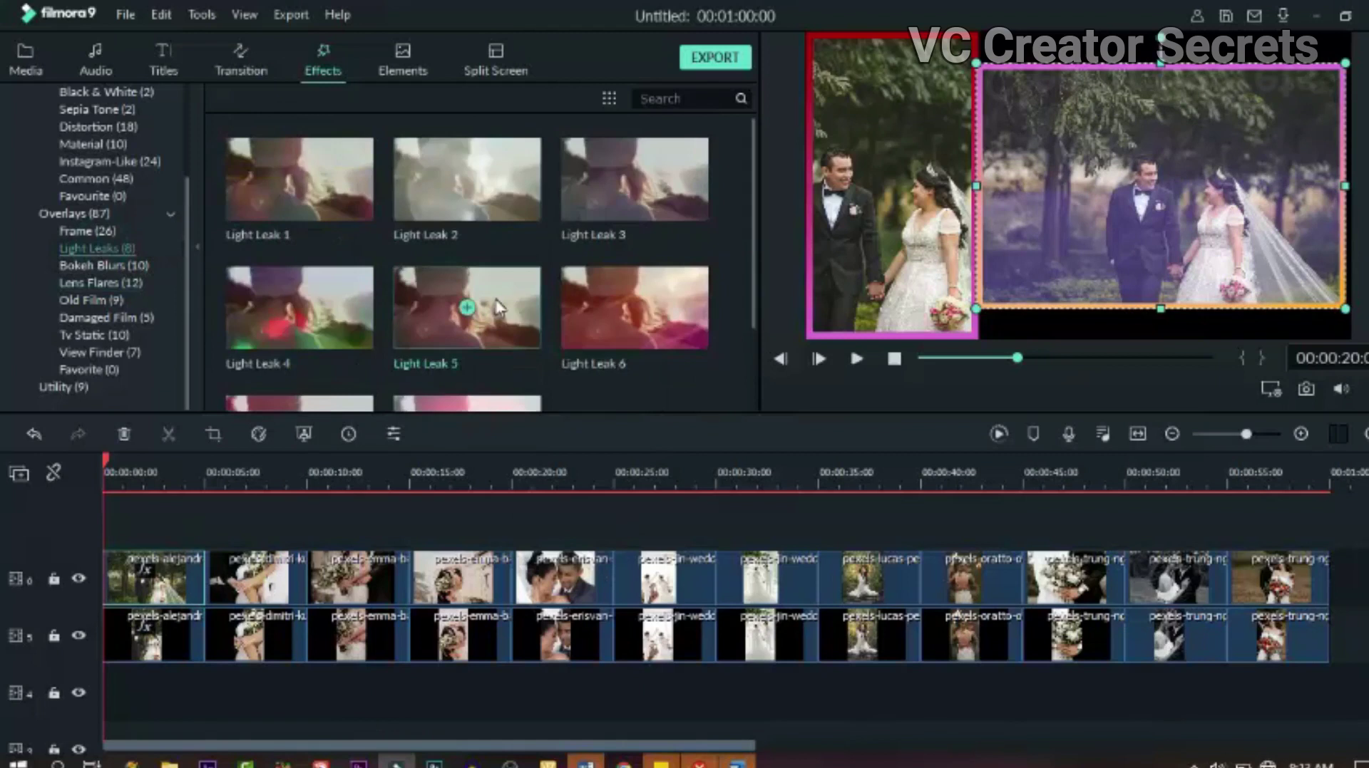
{"action": "scroll", "coordinate": [499, 307], "scroll_direction": "down", "scroll_amount": 2}
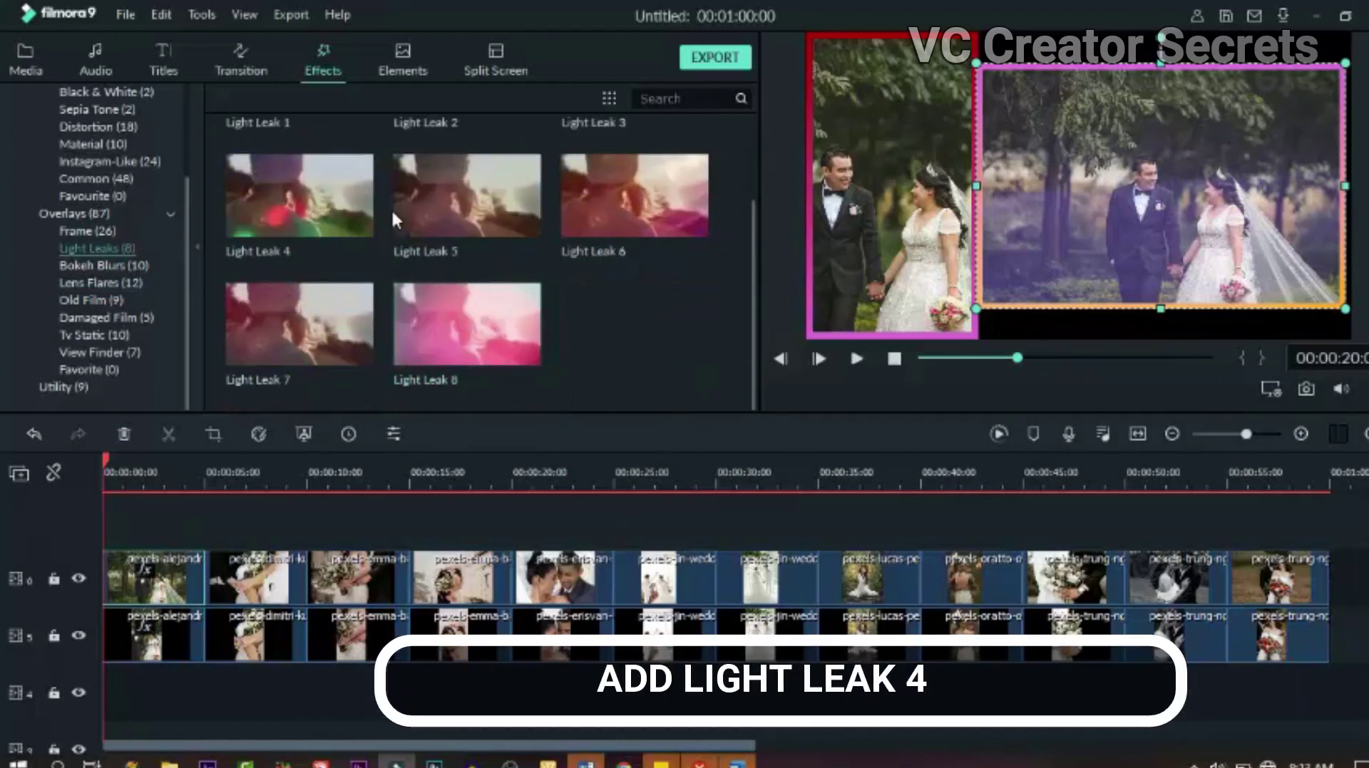
{"action": "left_click_drag", "start_coordinate": [358, 199], "coordinate": [101, 536]}
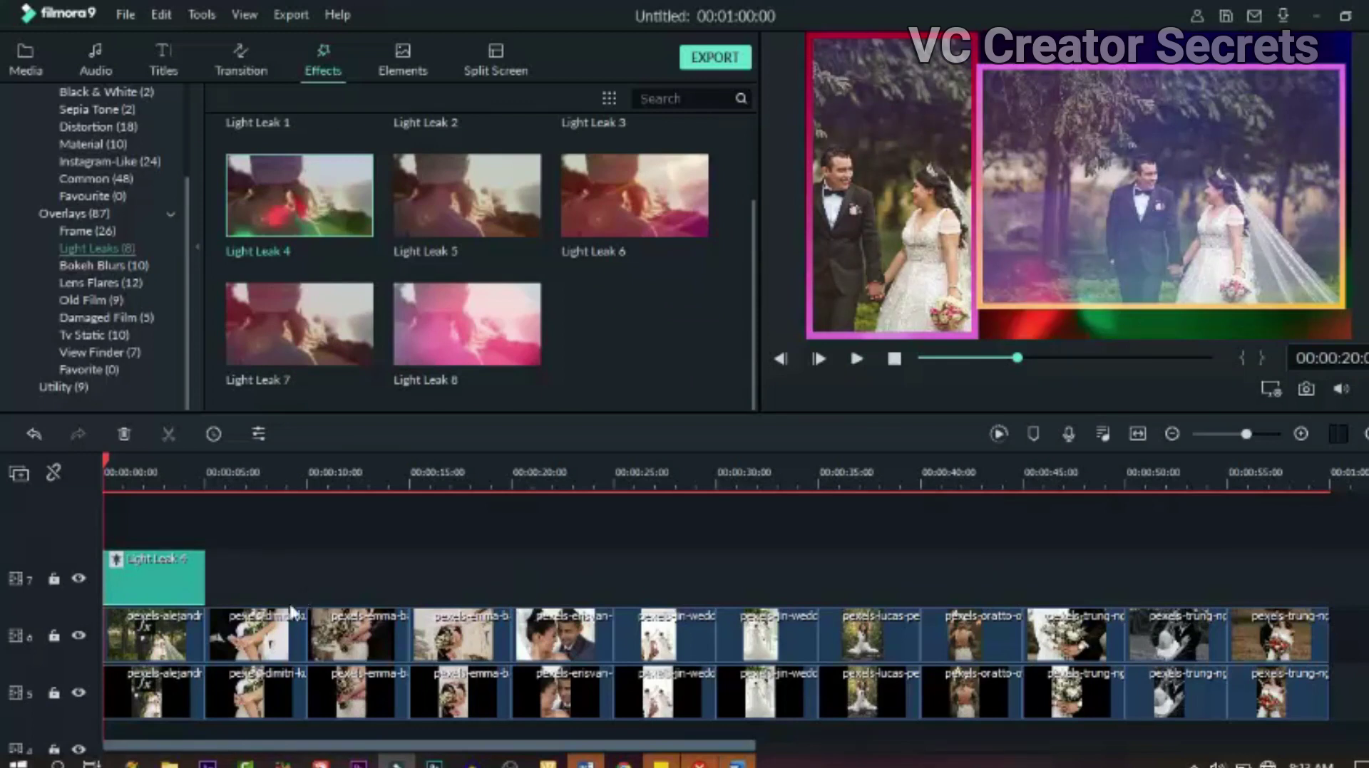
Apply the first "Clockwise rotate to zoom" motion animation to the first photo on track 6
{"action": "scroll", "coordinate": [207, 648], "scroll_direction": "down", "scroll_amount": 1}
{"action": "left_click", "coordinate": [162, 576]}
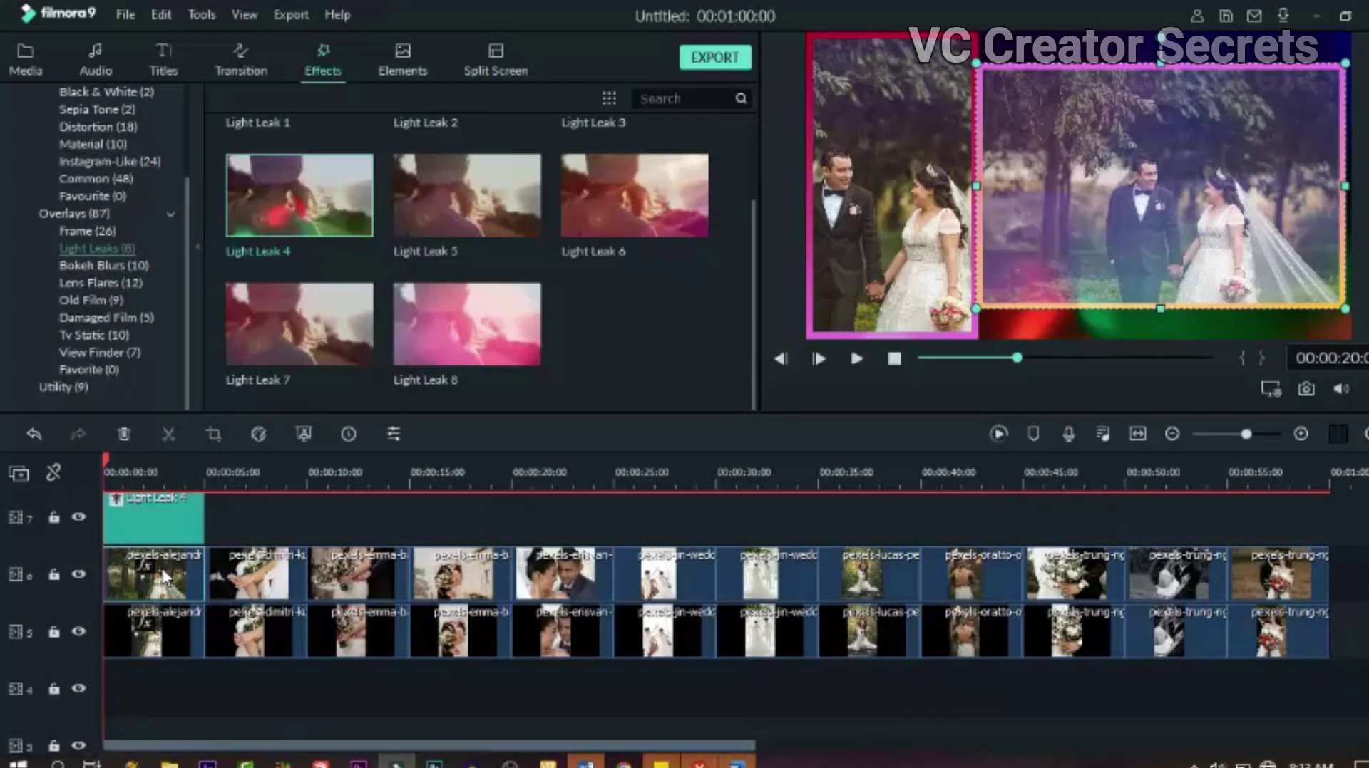
{"action": "double_click", "coordinate": [163, 576]}
{"action": "scroll", "coordinate": [597, 217], "scroll_direction": "down", "scroll_amount": 5}
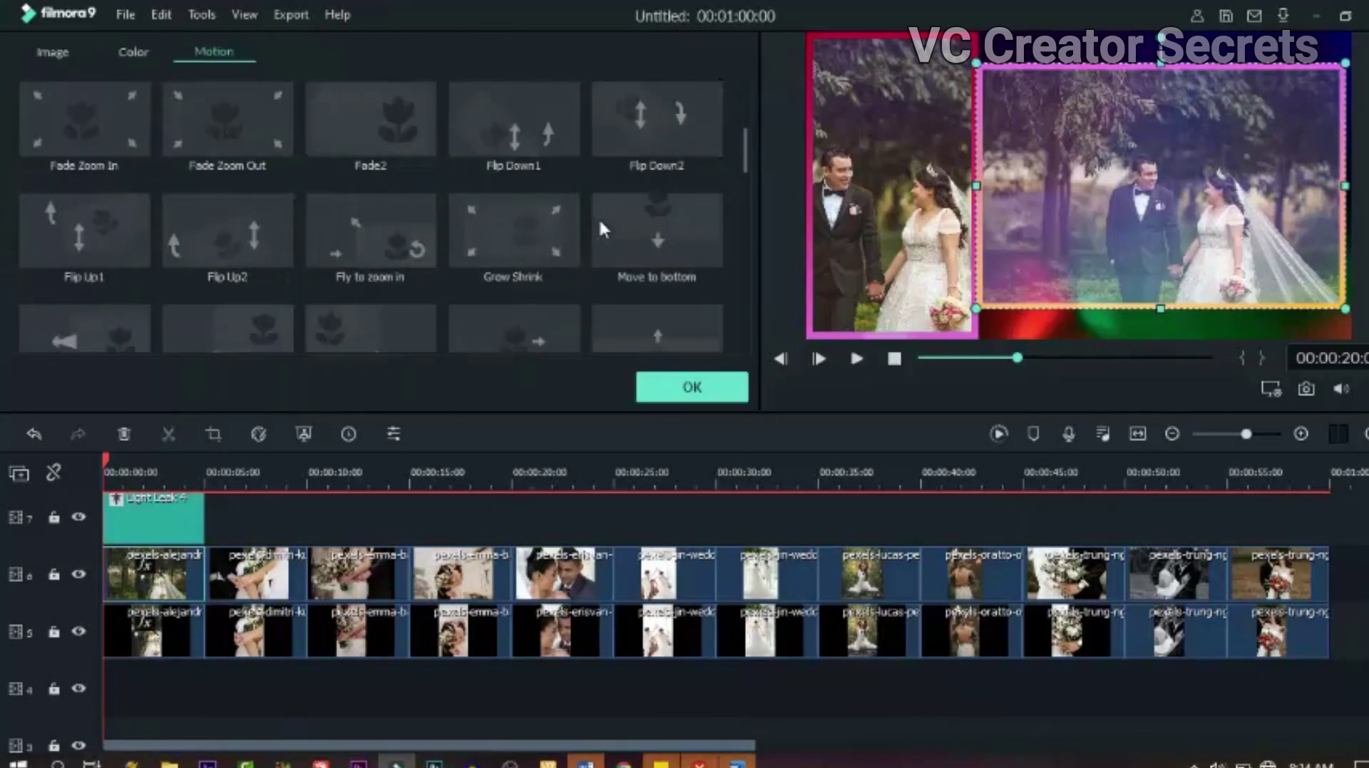
{"action": "scroll", "coordinate": [597, 216], "scroll_direction": "down", "scroll_amount": 5}
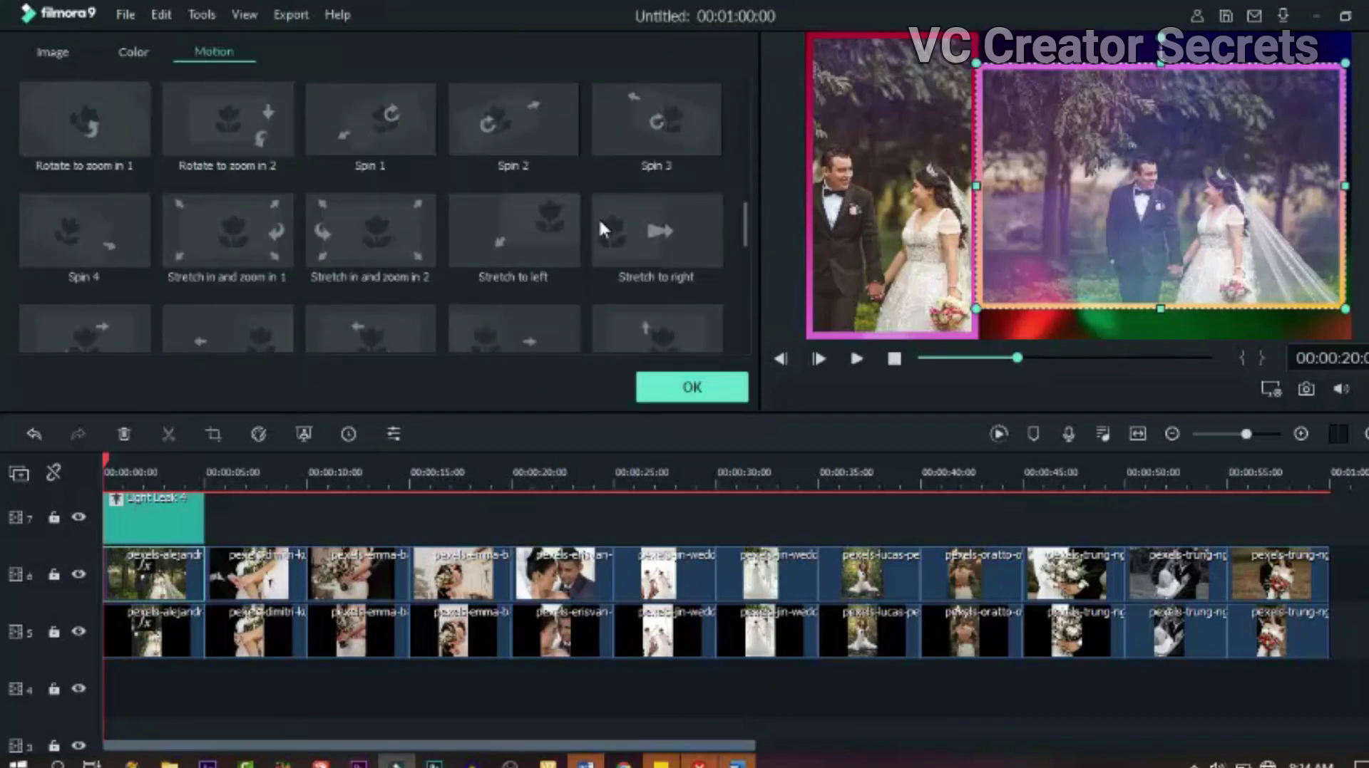
{"action": "scroll", "coordinate": [597, 216], "scroll_direction": "up", "scroll_amount": 8}
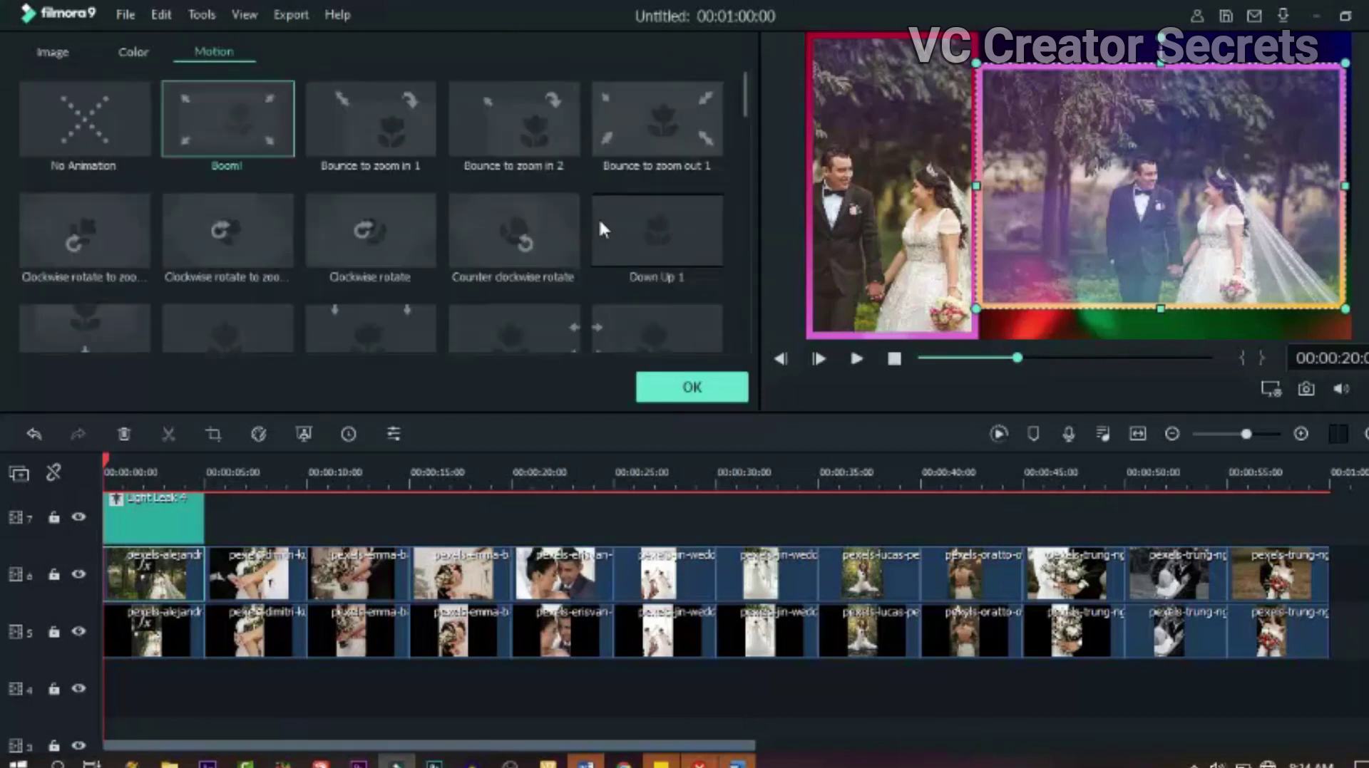
{"action": "double_click", "coordinate": [84, 228]}
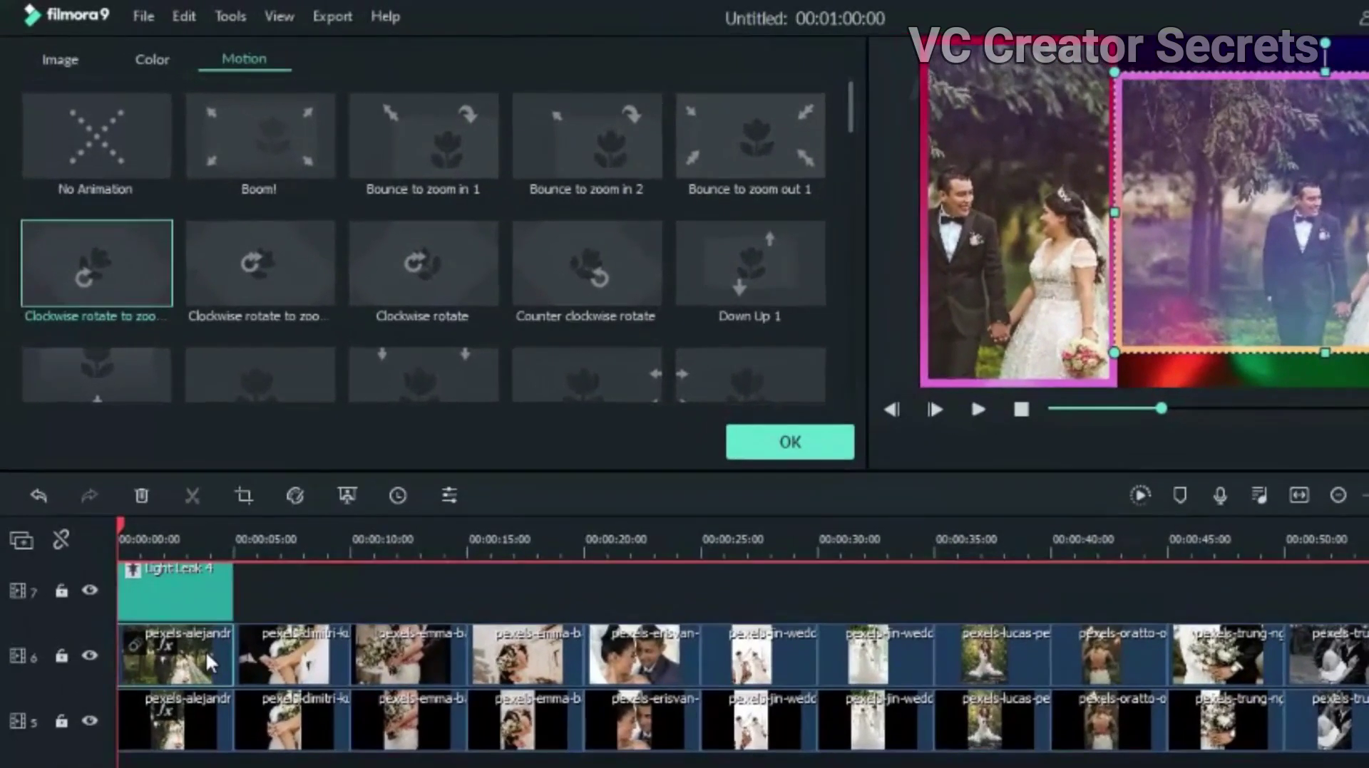
Copy the effects of the first photo on track 6 and paste them onto all the other photos on that track
{"action": "right_click", "coordinate": [181, 577]}
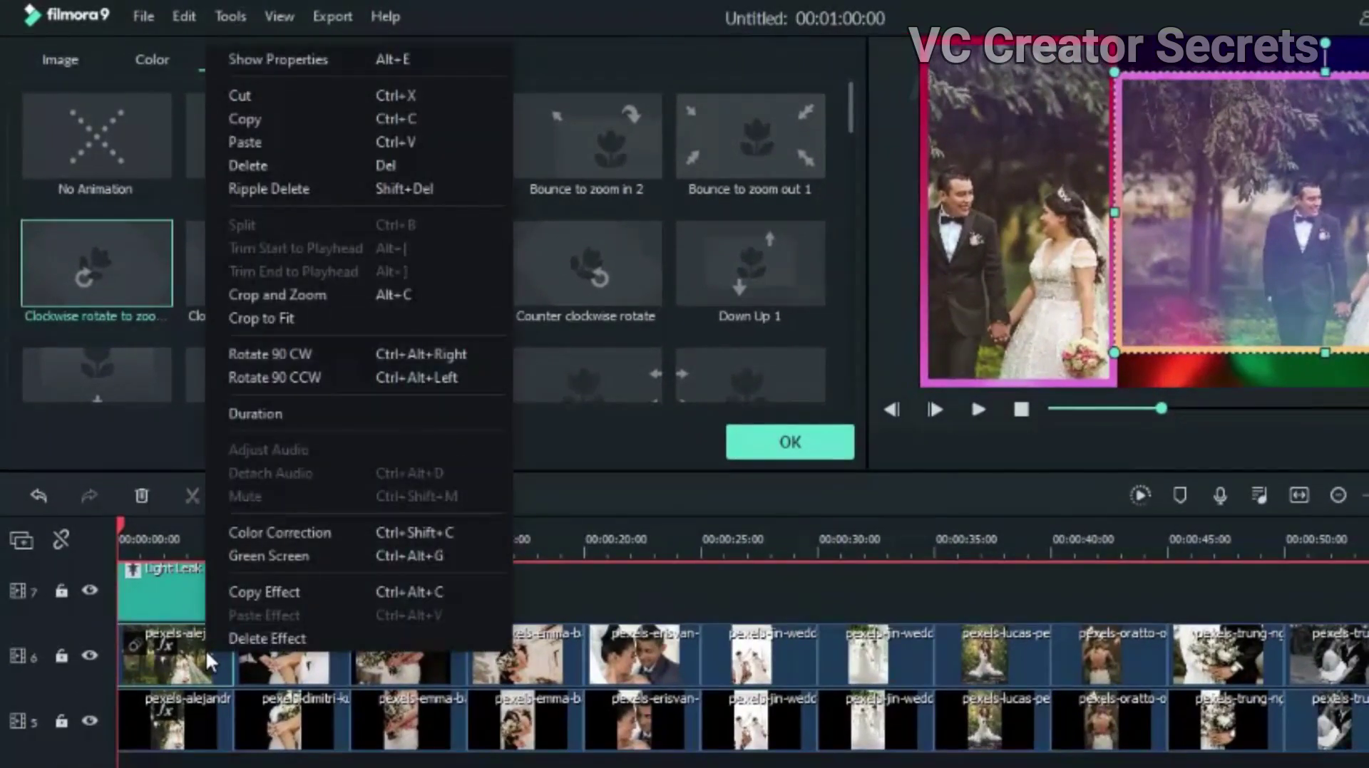
{"action": "left_click", "coordinate": [273, 592]}
{"action": "left_click", "coordinate": [289, 652], "text": "shift"}
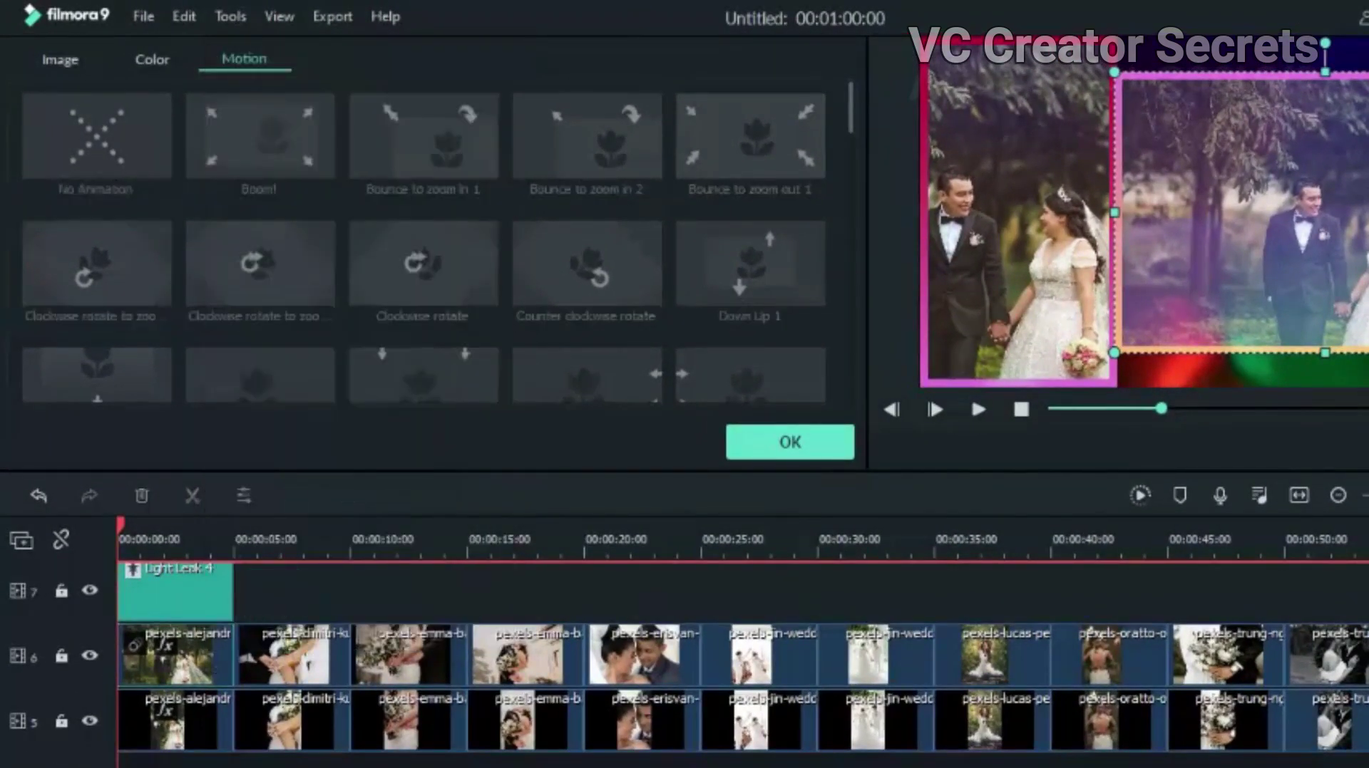
{"action": "right_click", "coordinate": [300, 650]}
{"action": "left_click", "coordinate": [360, 613]}
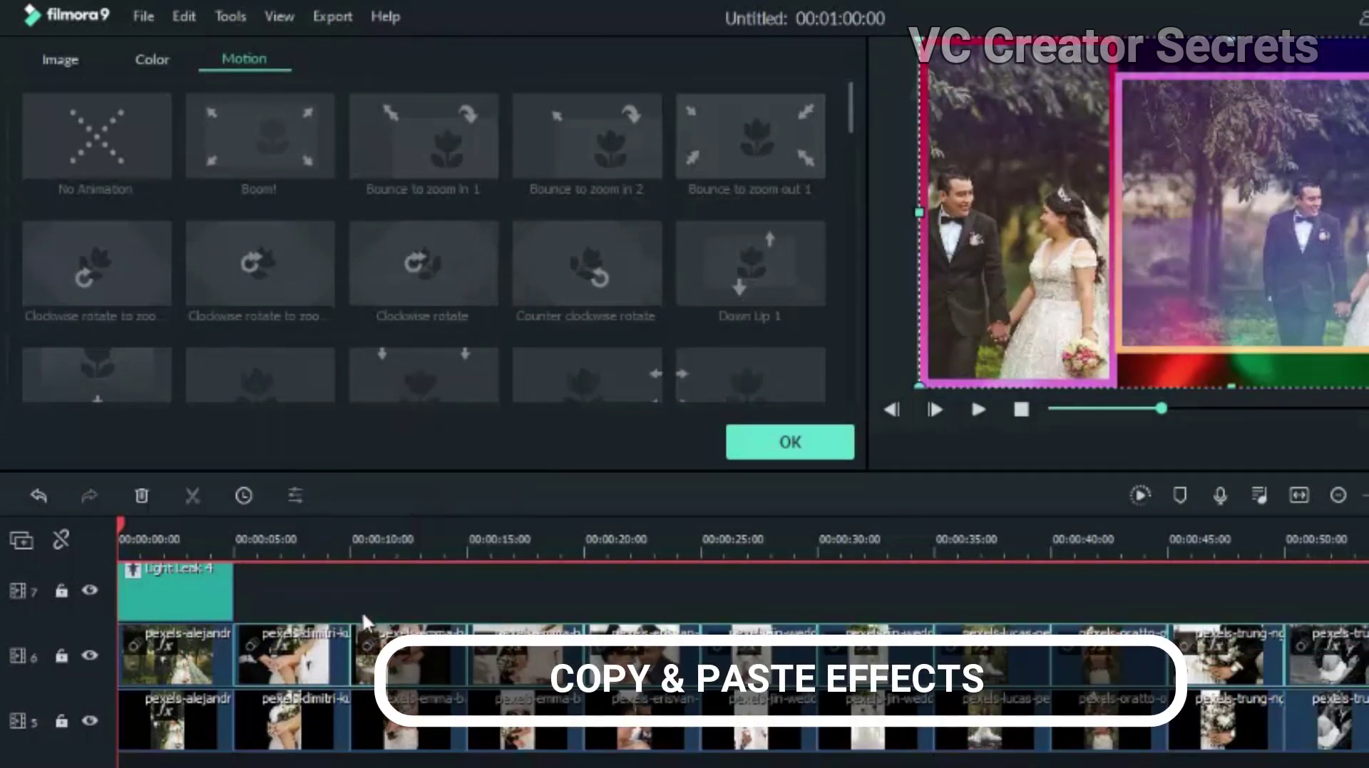
Extend the Light Leak 4 overlay on track 7 to the end of the last photo
{"action": "left_click", "coordinate": [209, 598]}
{"action": "left_click_drag", "start_coordinate": [236, 590], "coordinate": [1365, 613]}
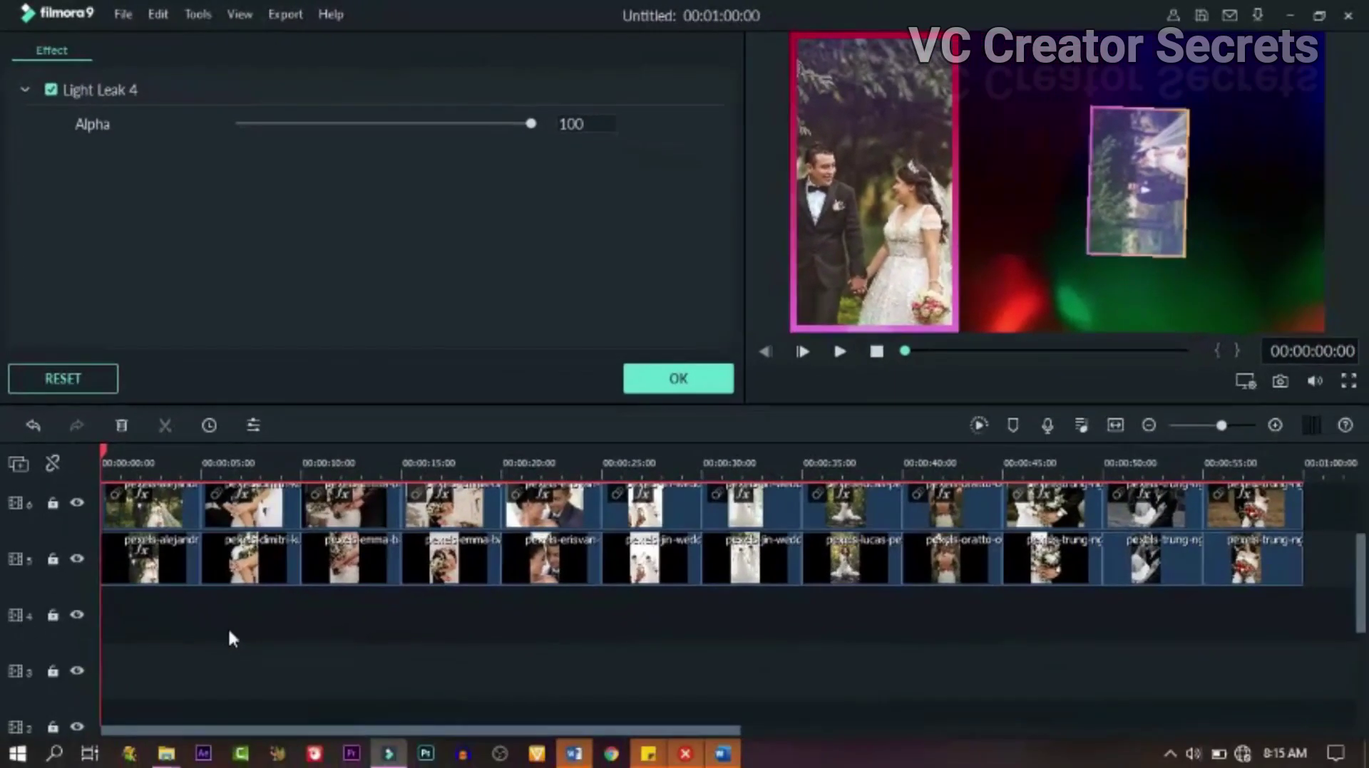
{"action": "left_click", "coordinate": [673, 379]}
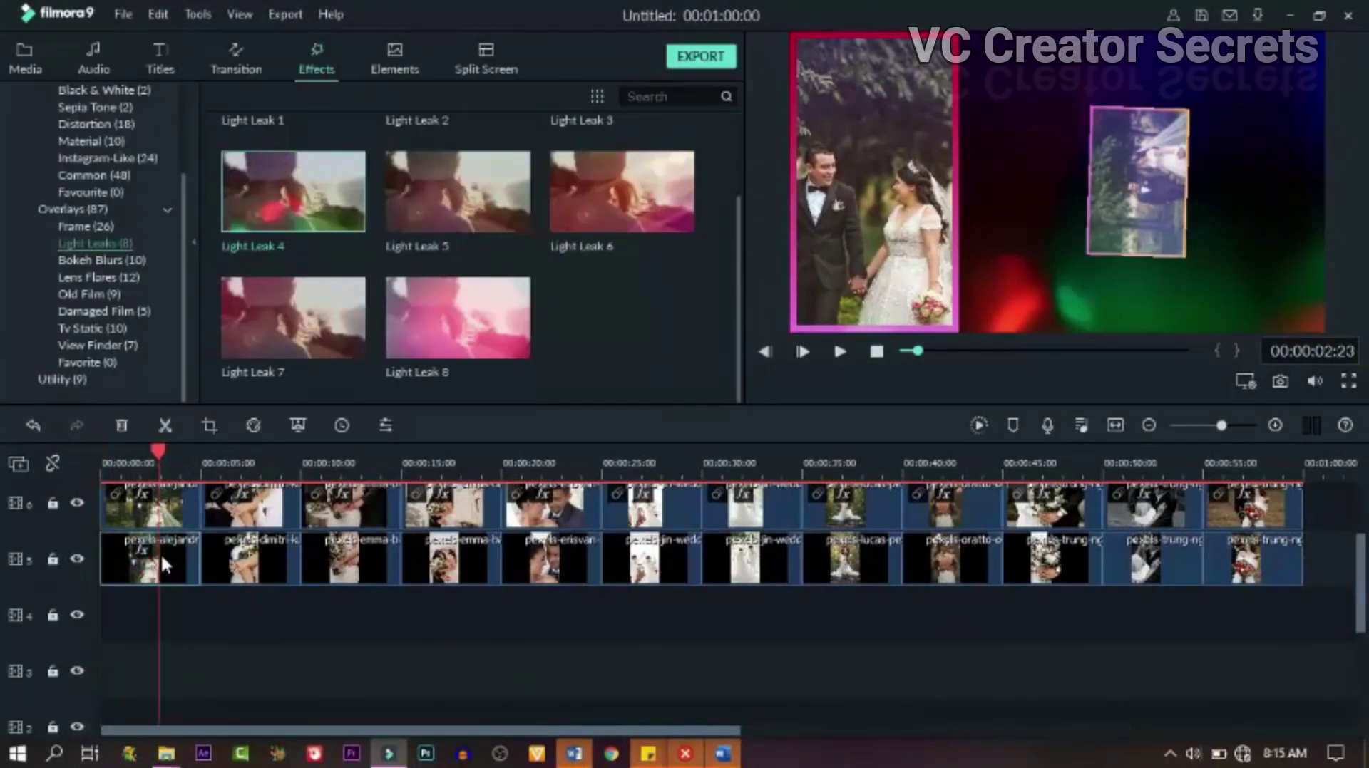
Apply the Boom! motion animation to the first portrait photo on track 5
{"action": "double_click", "coordinate": [161, 553]}
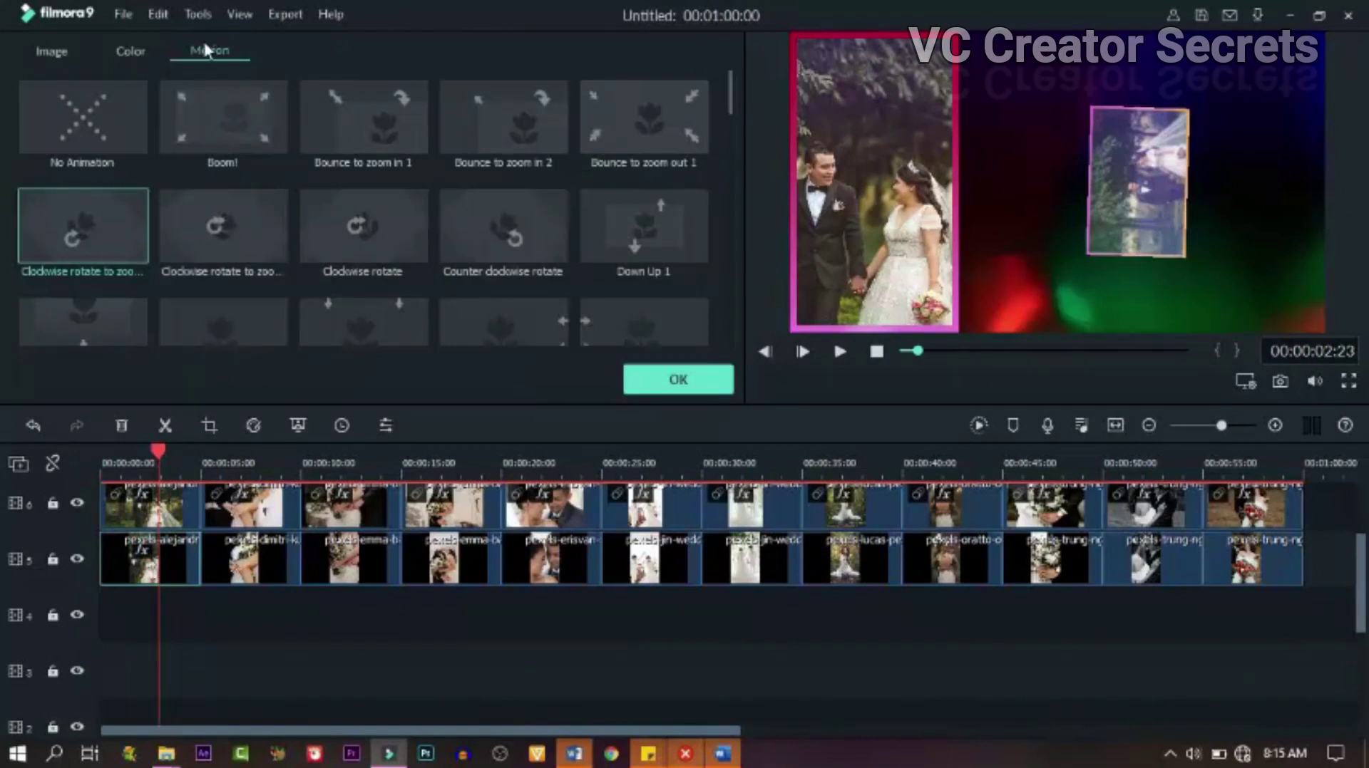
{"action": "left_click", "coordinate": [242, 117]}
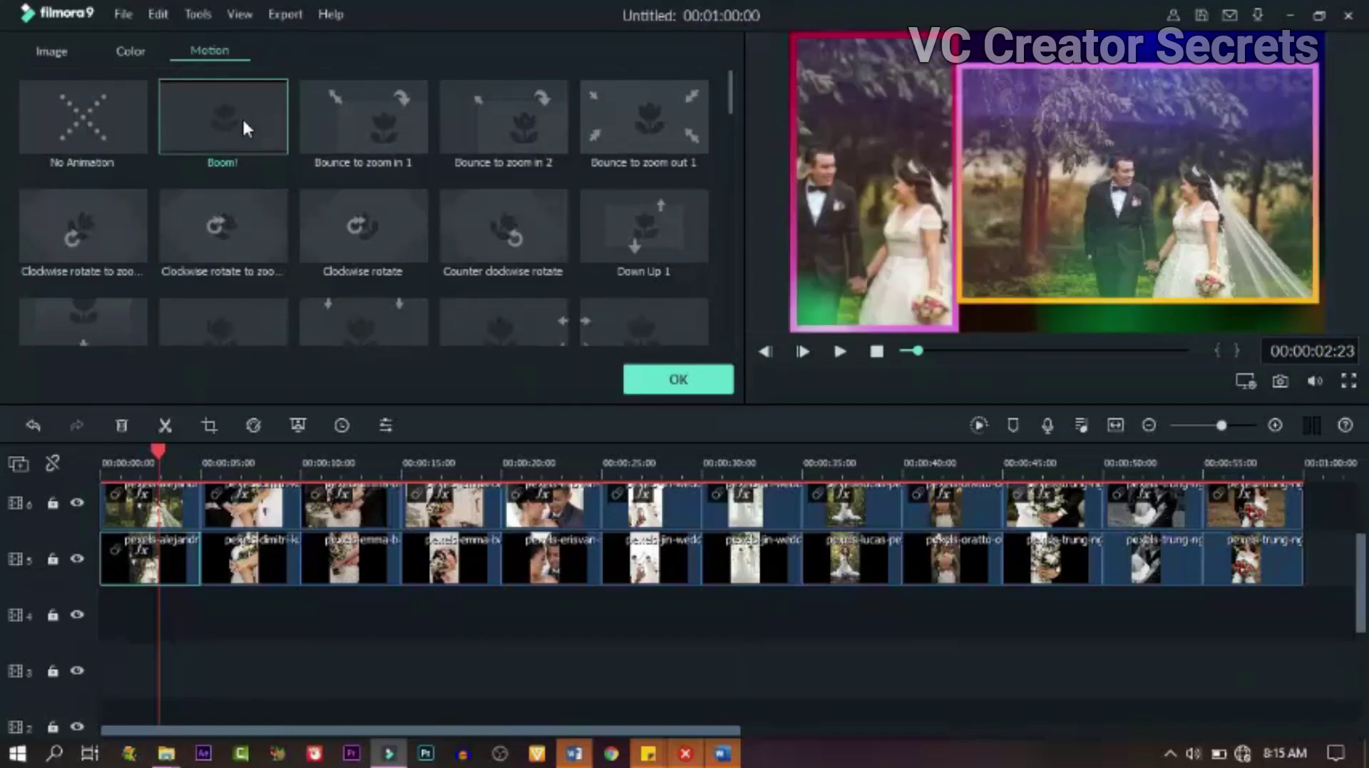
{"action": "left_click", "coordinate": [163, 563]}
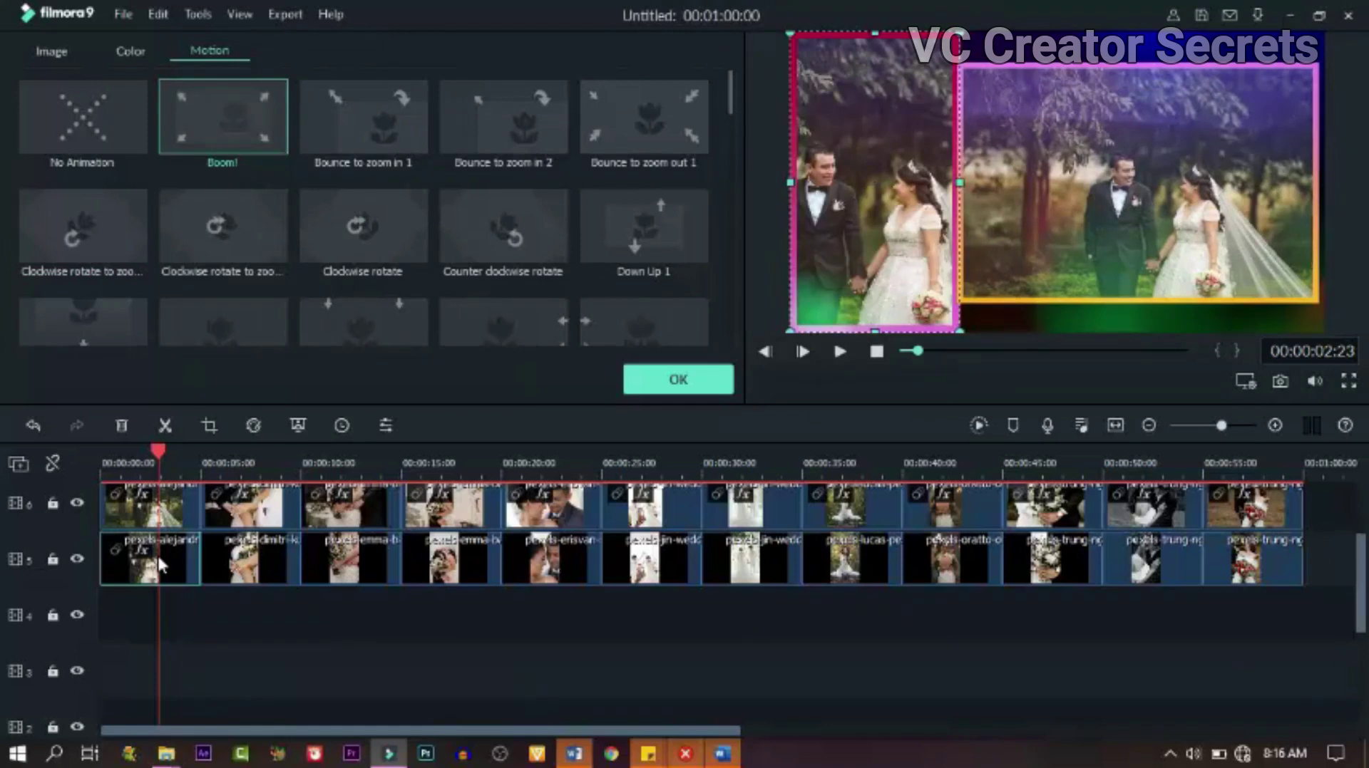
Copy the effects of the first photo on track 5 and paste them onto the other photos on that track
{"action": "right_click", "coordinate": [157, 554]}
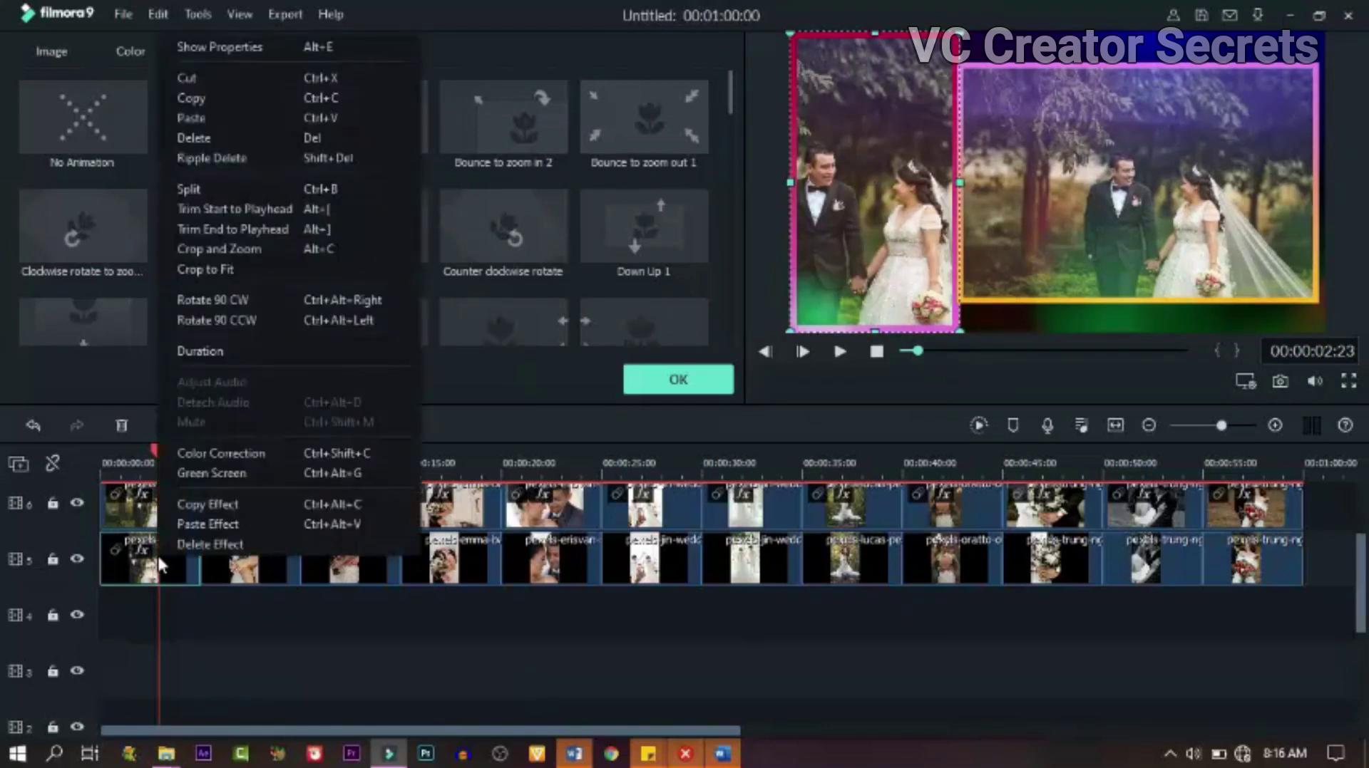
{"action": "left_click", "coordinate": [203, 504]}
{"action": "left_click_drag", "start_coordinate": [1332, 571], "coordinate": [215, 593]}
{"action": "right_click", "coordinate": [250, 562]}
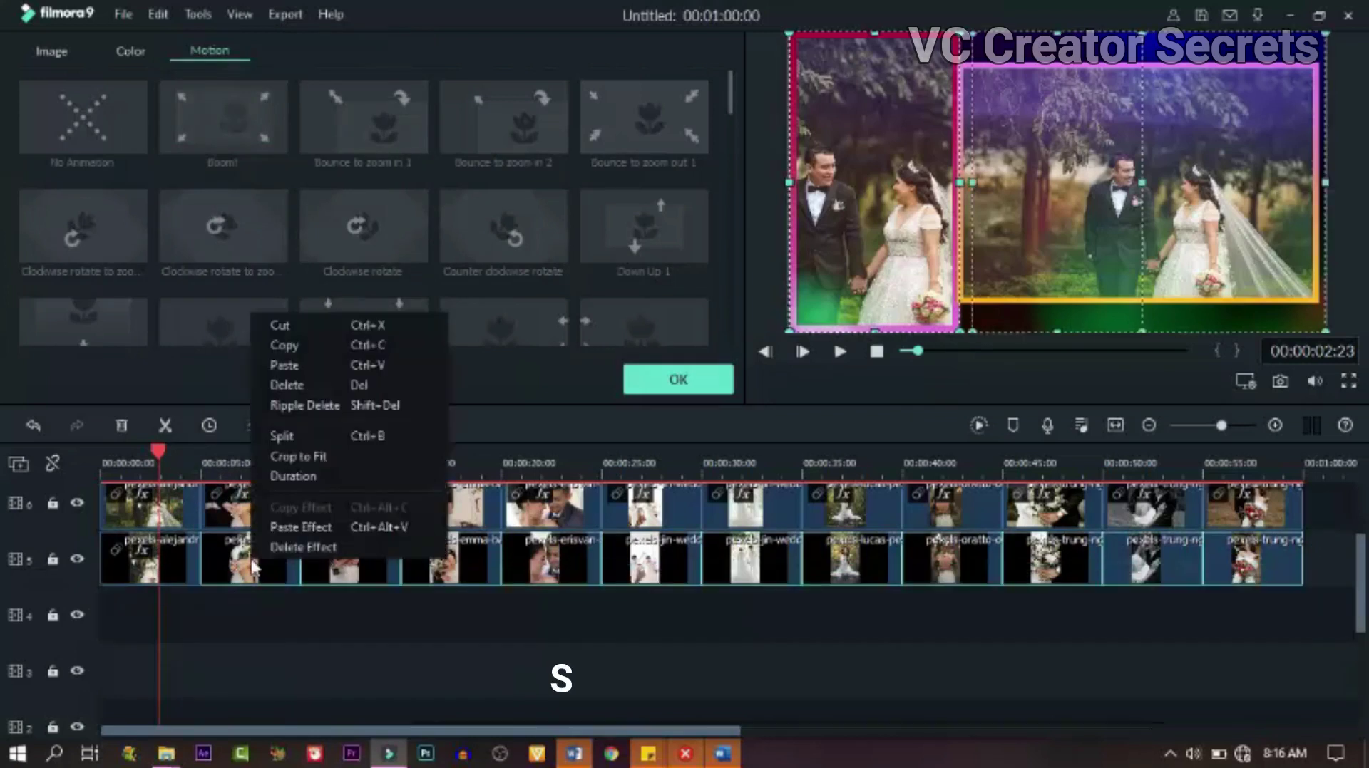
{"action": "left_click", "coordinate": [291, 530]}
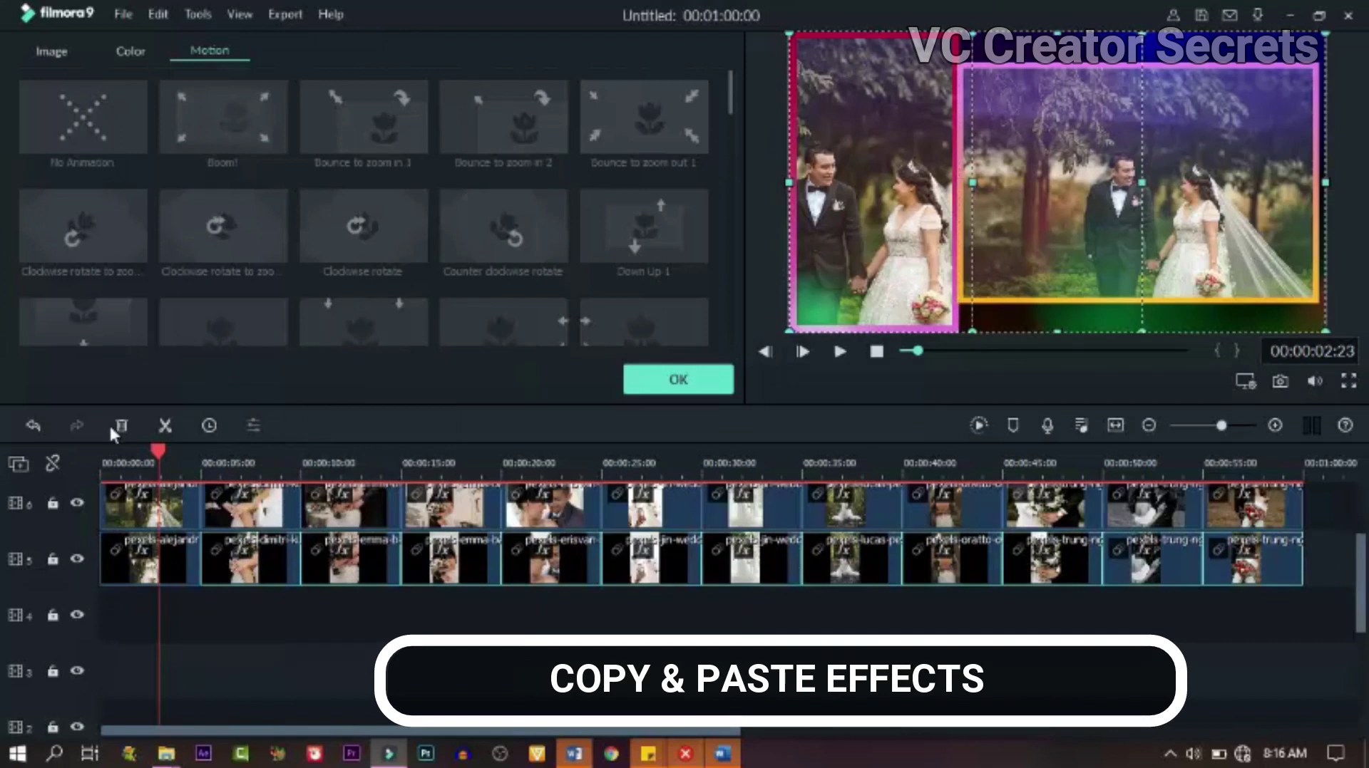
Apply the Down Up 1 motion animation to the second photo on track 5
{"action": "left_click", "coordinate": [164, 460]}
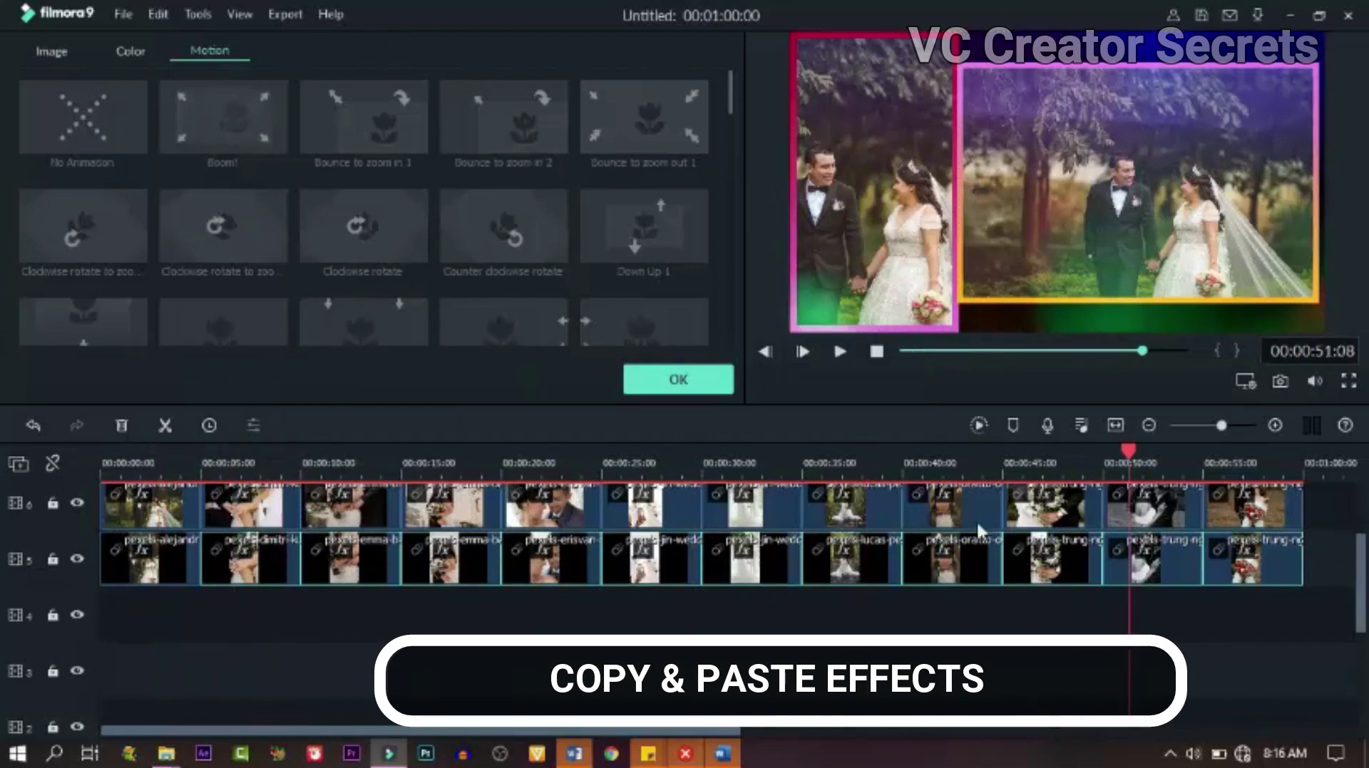
{"action": "left_click", "coordinate": [212, 545]}
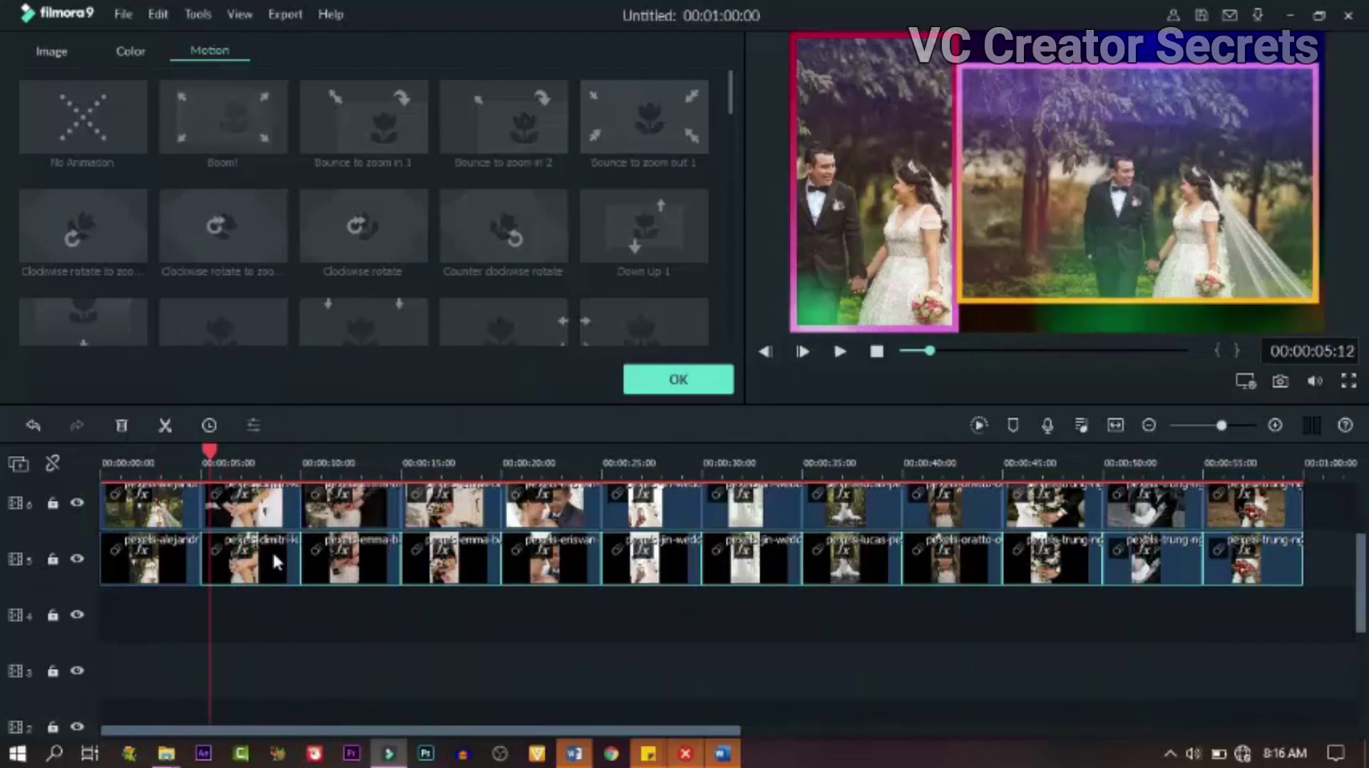
{"action": "scroll", "coordinate": [663, 245], "scroll_direction": "down", "scroll_amount": 1}
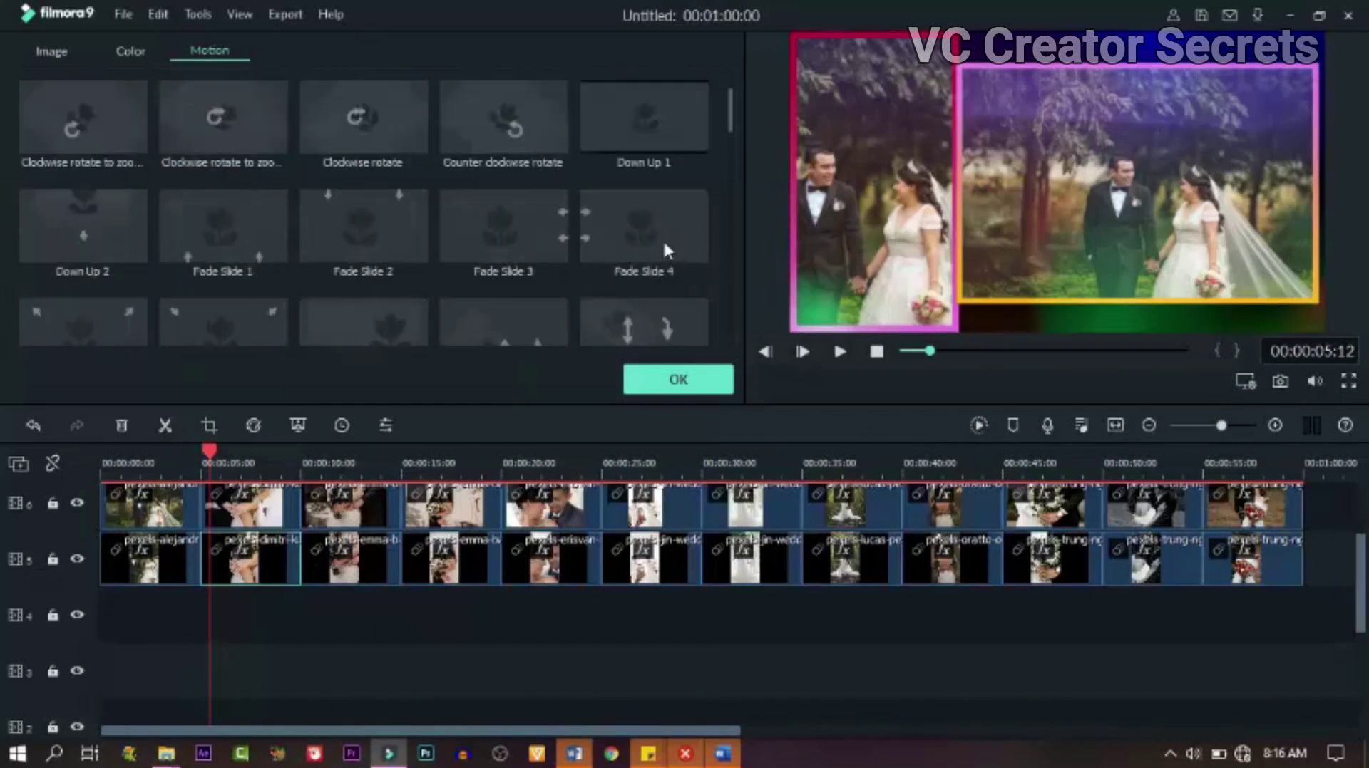
{"action": "double_click", "coordinate": [665, 113]}
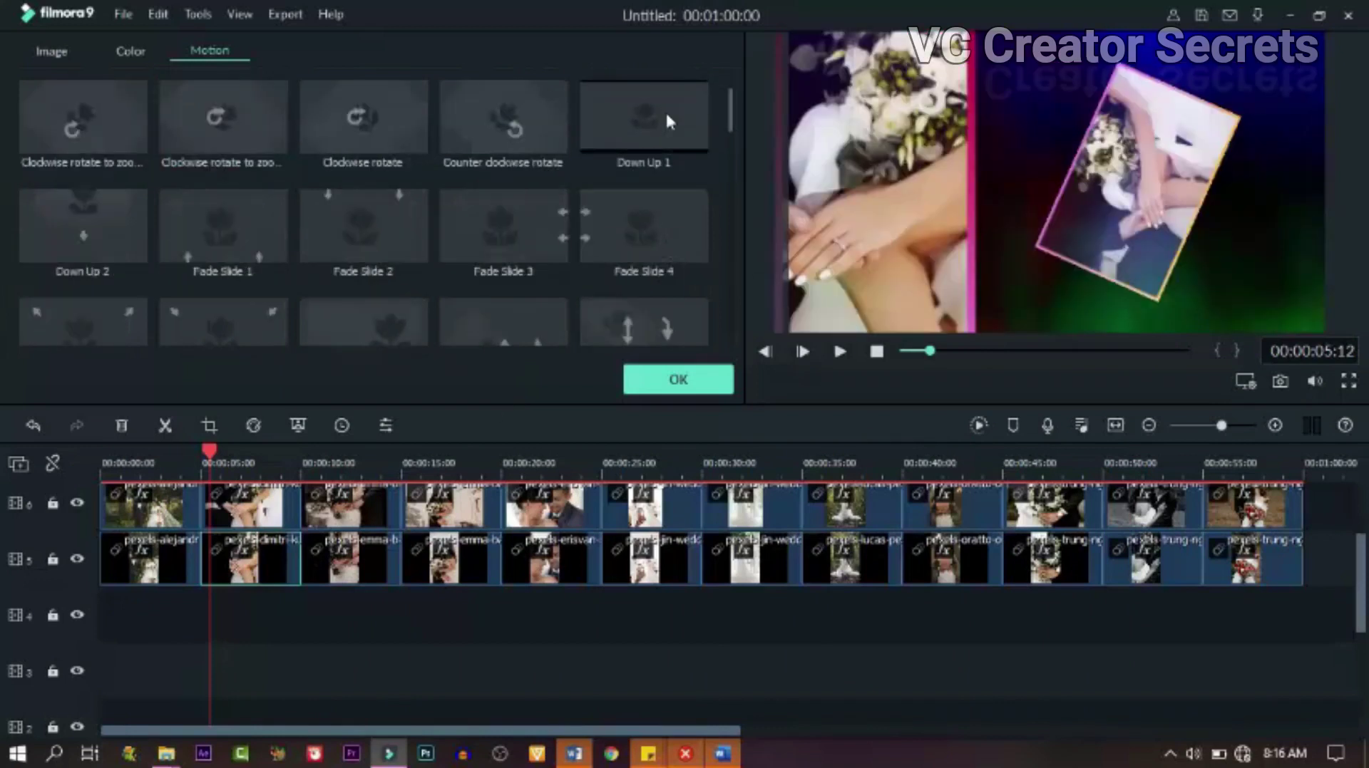
{"action": "double_click", "coordinate": [667, 115]}
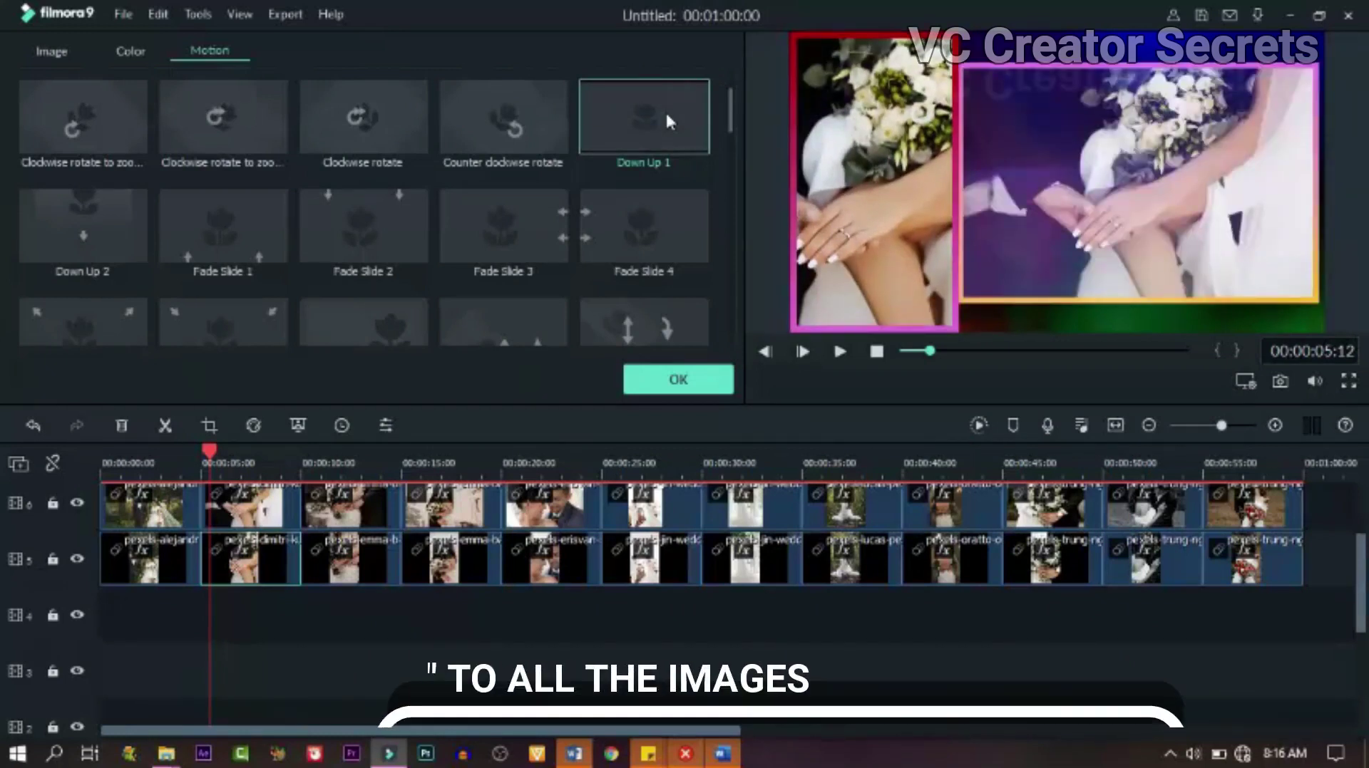
Apply the Flip Down1 motion to the third photo on track 5 and Stretch to right to the fourth
{"action": "left_click", "coordinate": [366, 559]}
{"action": "scroll", "coordinate": [482, 268], "scroll_direction": "down", "scroll_amount": 2}
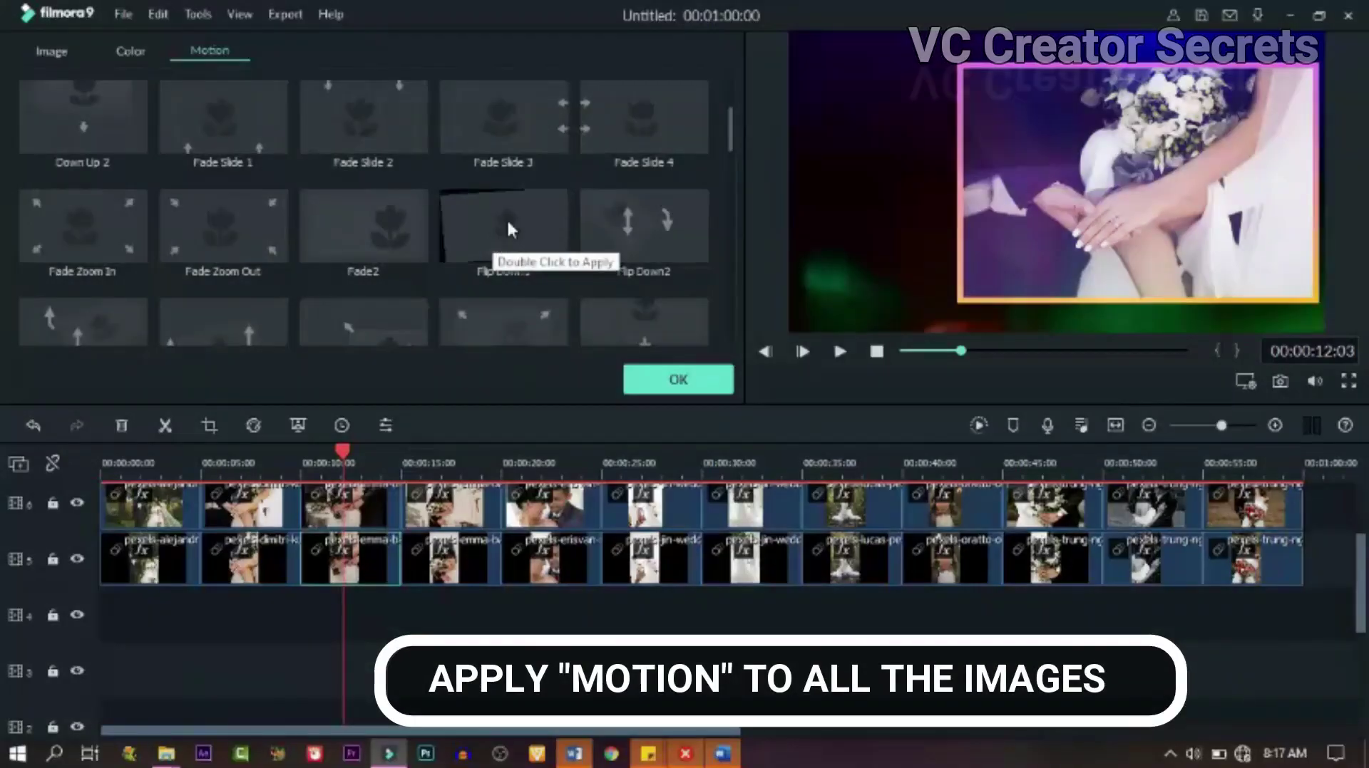
{"action": "double_click", "coordinate": [506, 216]}
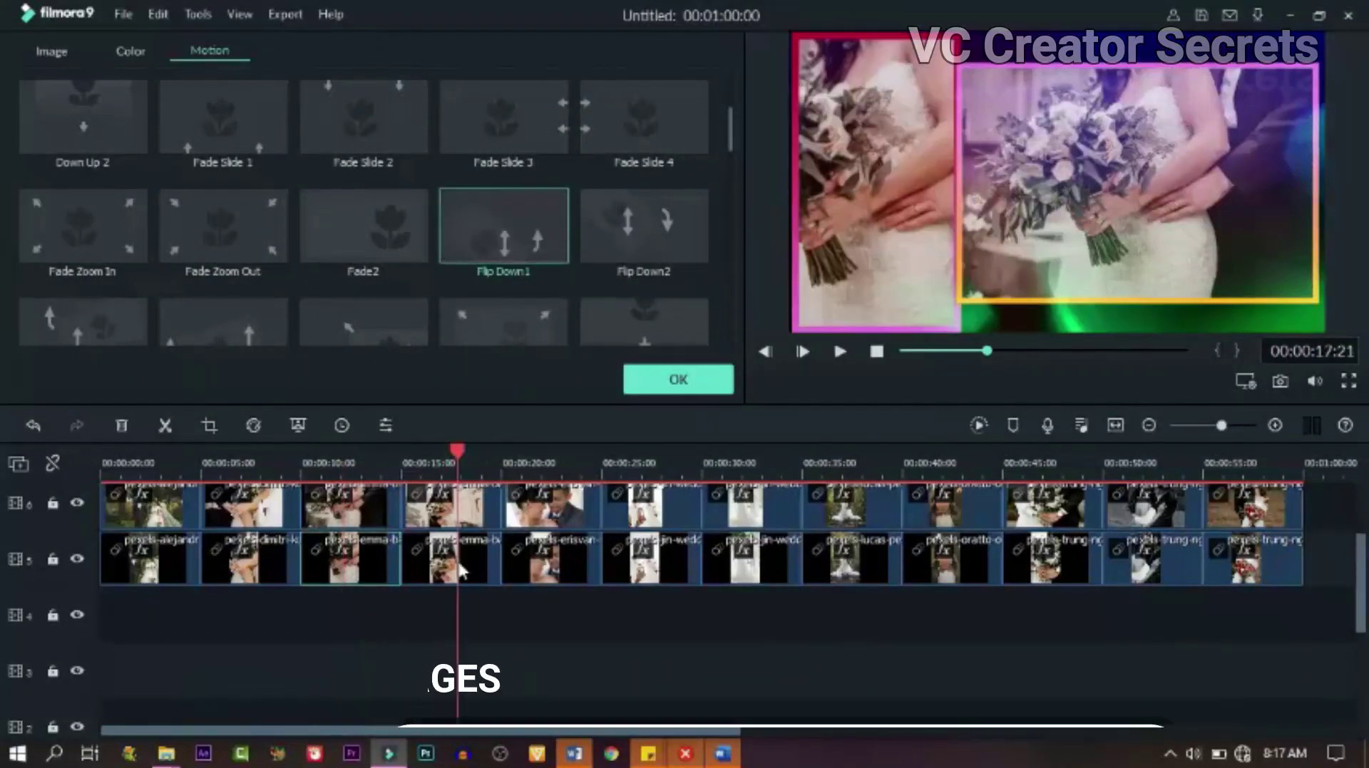
{"action": "left_click", "coordinate": [461, 570]}
{"action": "scroll", "coordinate": [641, 223], "scroll_direction": "down", "scroll_amount": 5}
{"action": "double_click", "coordinate": [639, 219]}
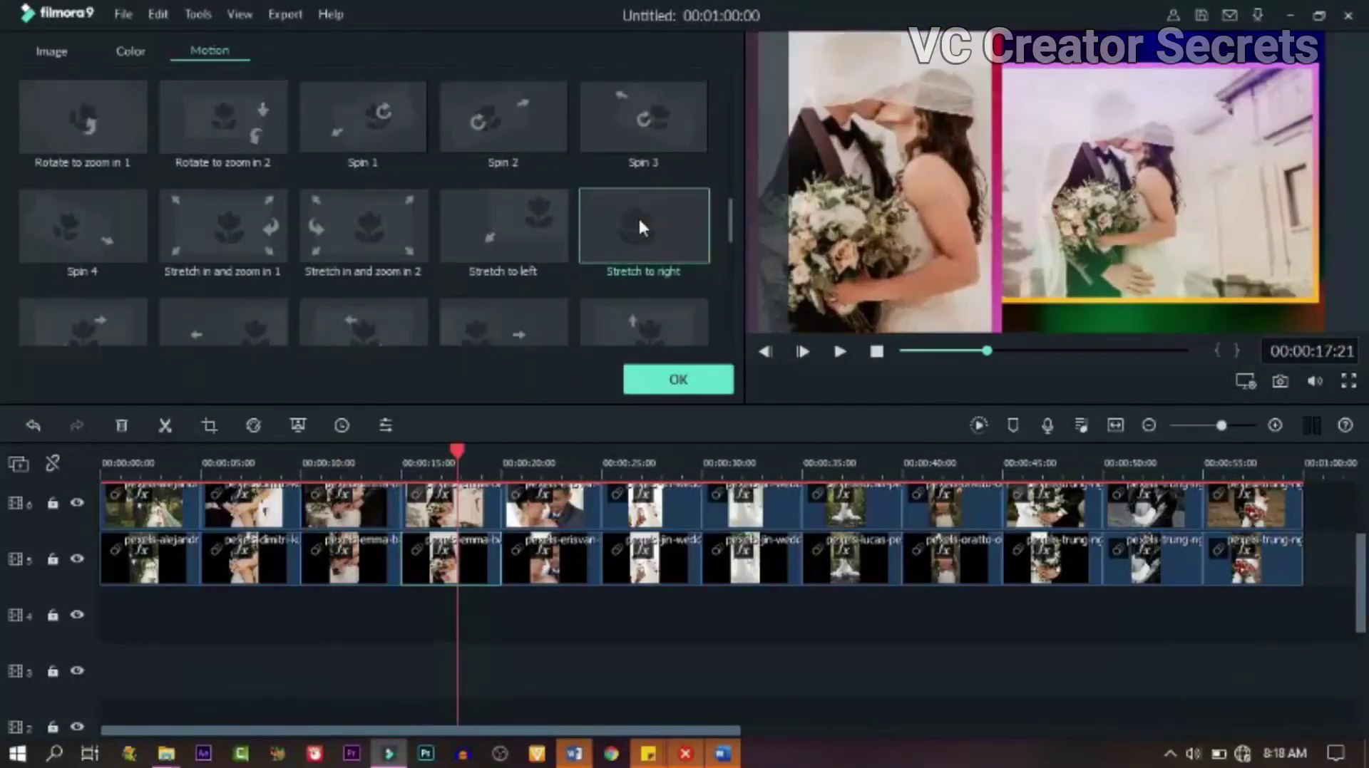
Apply a different motion animation to the fifth photo on track 5 and Zoom out to the sixth
{"action": "left_click", "coordinate": [549, 559]}
{"action": "scroll", "coordinate": [367, 228], "scroll_direction": "down", "scroll_amount": 3}
{"action": "double_click", "coordinate": [626, 225]}
{"action": "left_click", "coordinate": [651, 559]}
{"action": "scroll", "coordinate": [239, 286], "scroll_direction": "down", "scroll_amount": 3}
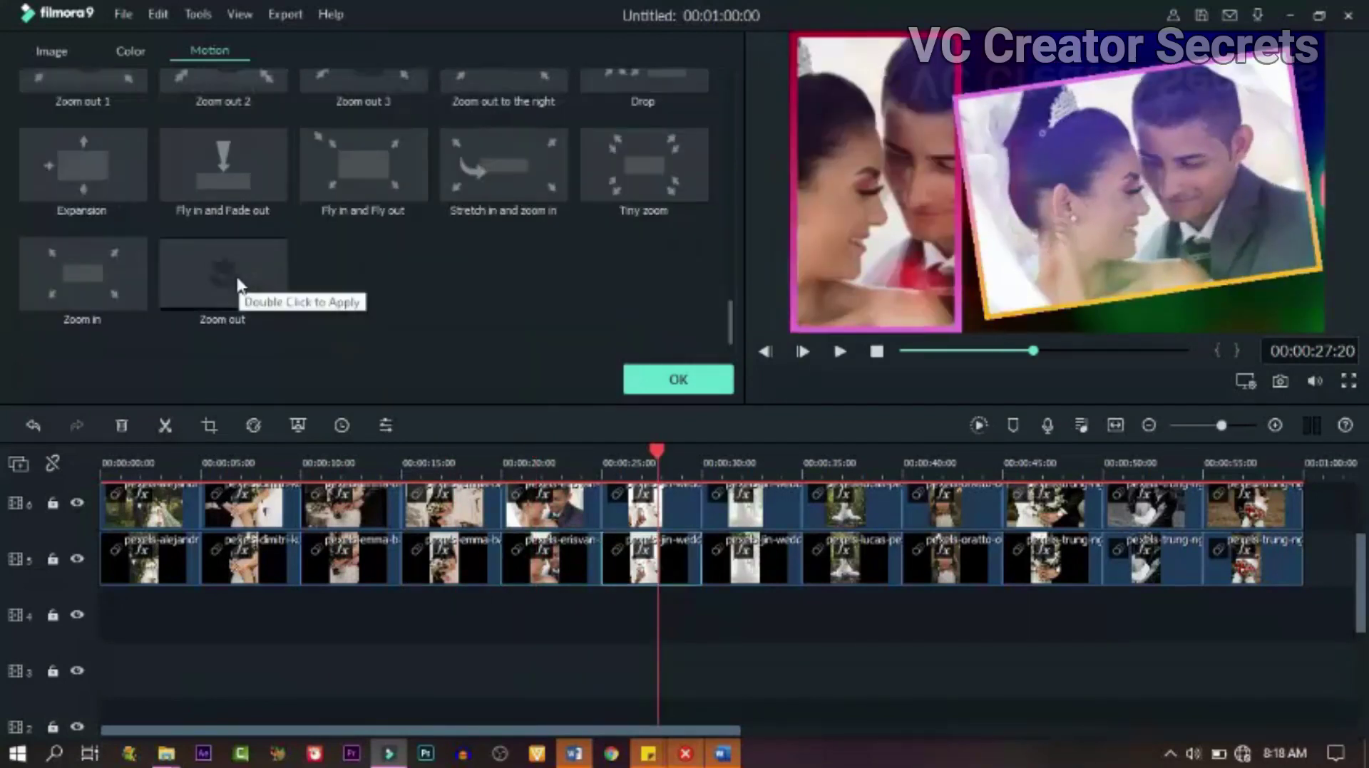
{"action": "double_click", "coordinate": [246, 285]}
Apply the Stretch in and zoom in 1 motion to the seventh photo on track 5 and Flip Down2 to the eighth
{"action": "left_click", "coordinate": [747, 560]}
{"action": "scroll", "coordinate": [372, 130], "scroll_direction": "up", "scroll_amount": 3}
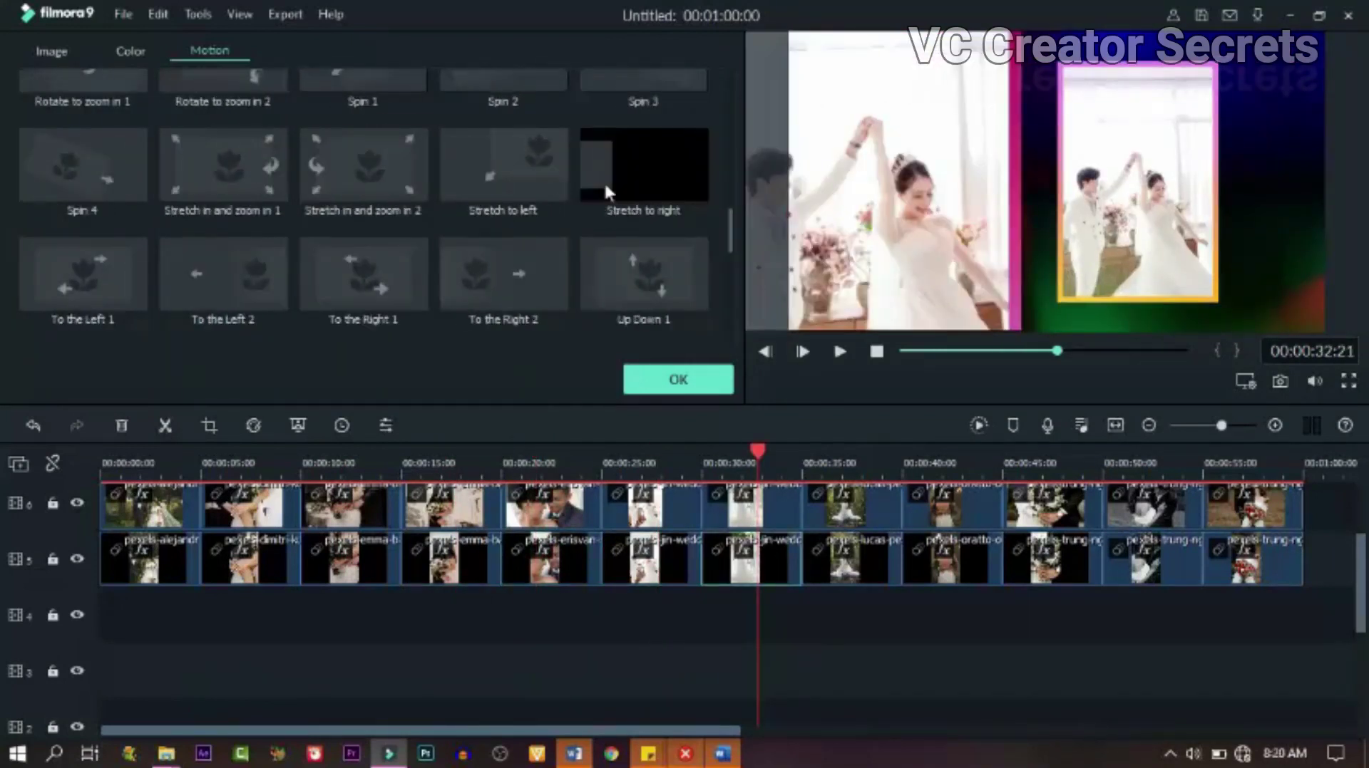
{"action": "double_click", "coordinate": [250, 178]}
{"action": "left_click", "coordinate": [849, 559]}
{"action": "scroll", "coordinate": [263, 299], "scroll_direction": "down", "scroll_amount": 5}
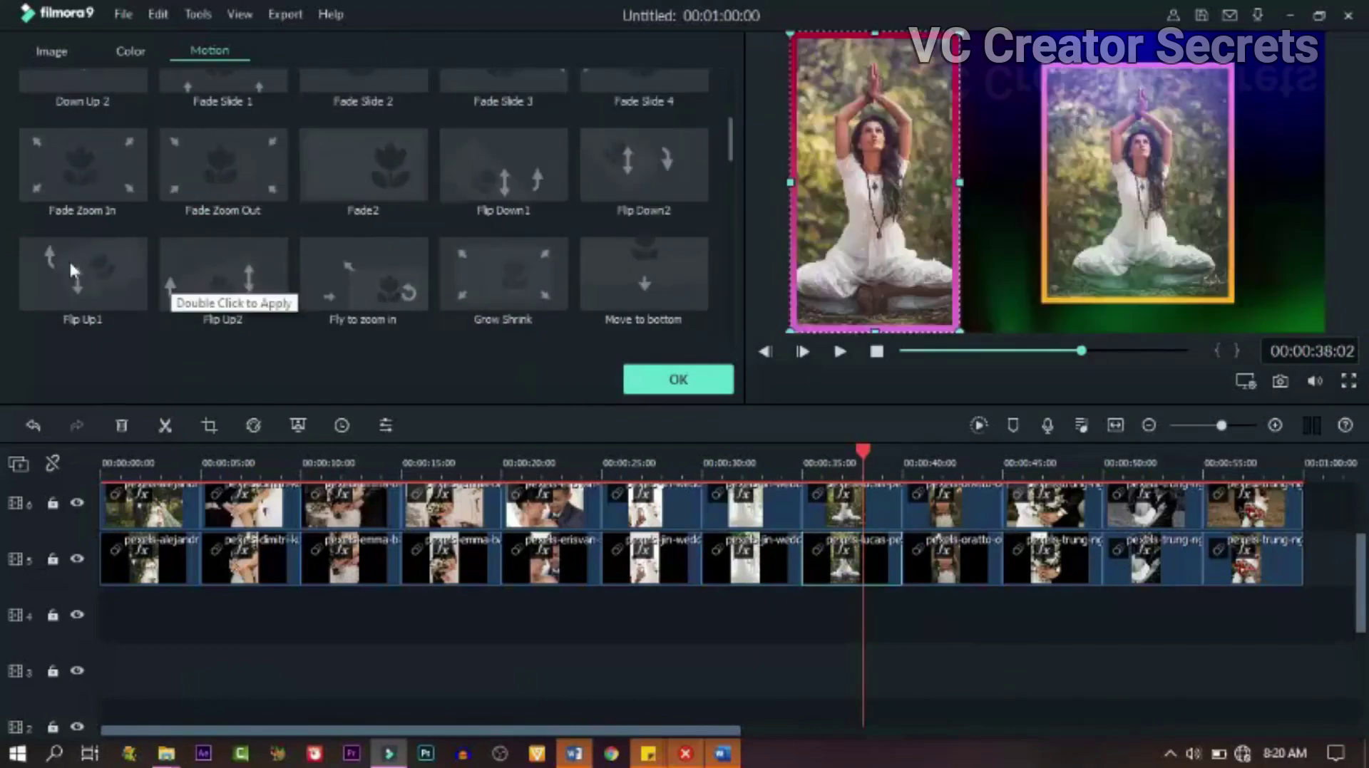
{"action": "double_click", "coordinate": [648, 161]}
Apply the Spin 1 motion to the ninth photo on track 5 and Zoom in 2 to the tenth
{"action": "left_click", "coordinate": [944, 560]}
{"action": "scroll", "coordinate": [623, 129], "scroll_direction": "down", "scroll_amount": 3}
{"action": "double_click", "coordinate": [350, 100]}
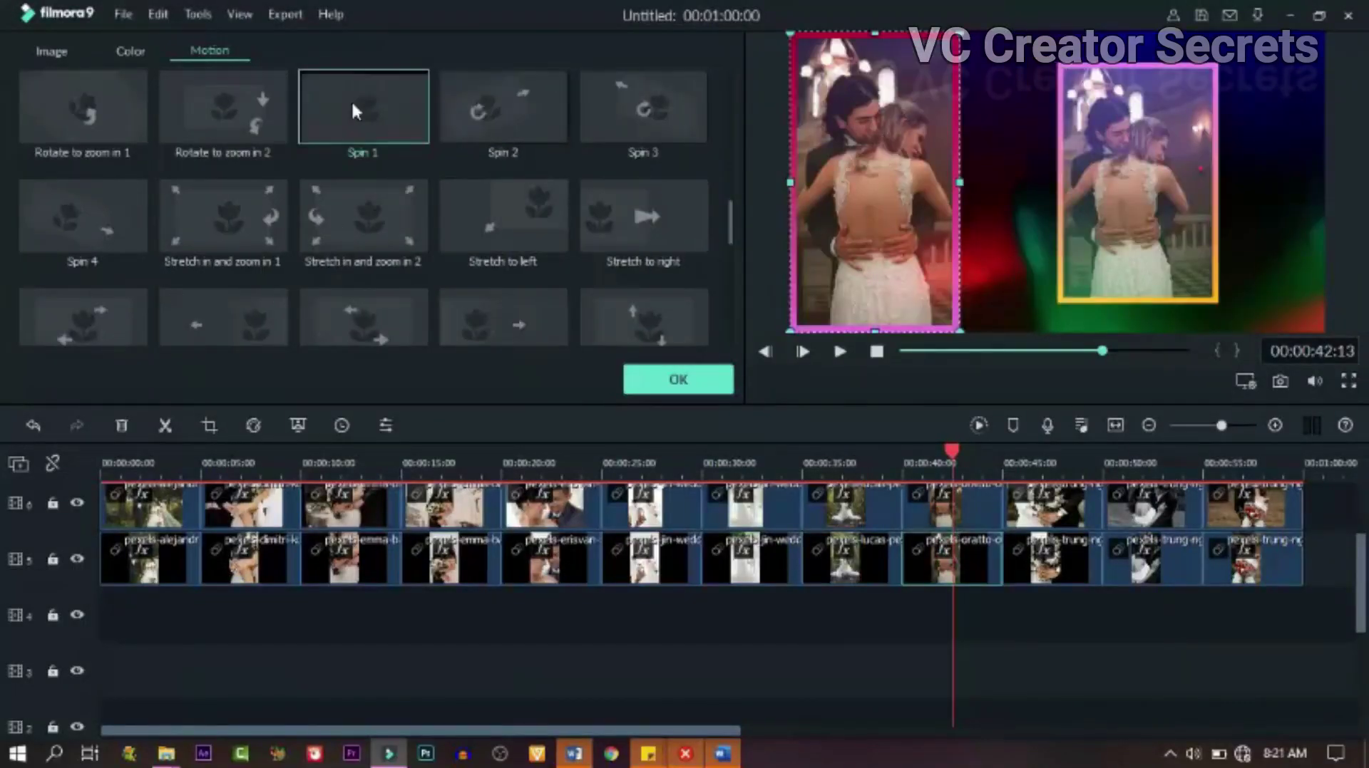
{"action": "left_click", "coordinate": [1039, 559]}
{"action": "scroll", "coordinate": [494, 98], "scroll_direction": "up", "scroll_amount": 10}
{"action": "scroll", "coordinate": [241, 228], "scroll_direction": "down", "scroll_amount": 2}
{"action": "scroll", "coordinate": [624, 235], "scroll_direction": "up", "scroll_amount": 2}
{"action": "scroll", "coordinate": [263, 234], "scroll_direction": "down", "scroll_amount": 5}
{"action": "scroll", "coordinate": [545, 228], "scroll_direction": "down", "scroll_amount": 6}
{"action": "double_click", "coordinate": [545, 228]}
Apply the Zoom in motion to the eleventh photo on track 5 and Stretch in and zoom in to the last one
{"action": "left_click", "coordinate": [1146, 560]}
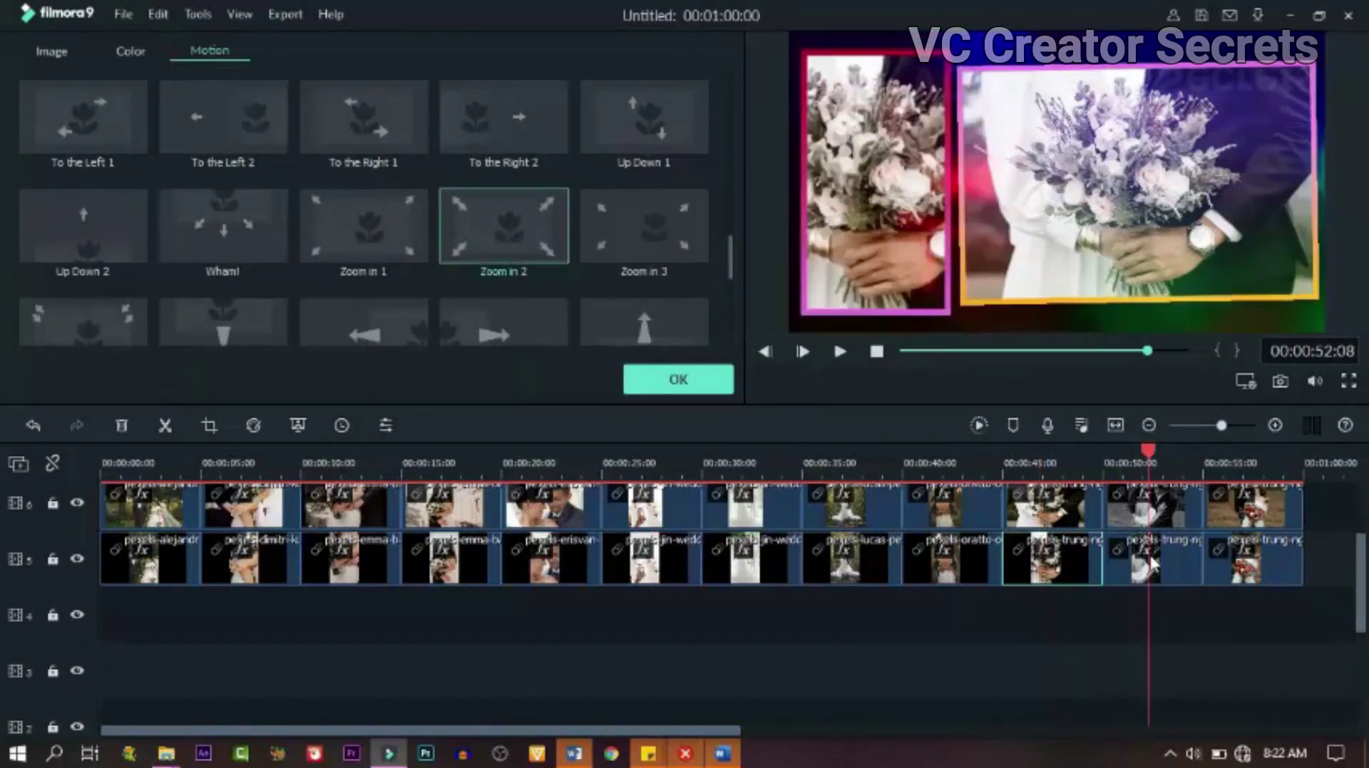
{"action": "scroll", "coordinate": [90, 261], "scroll_direction": "down", "scroll_amount": 2}
{"action": "double_click", "coordinate": [100, 286]}
{"action": "left_click", "coordinate": [1264, 559]}
{"action": "scroll", "coordinate": [519, 181], "scroll_direction": "down", "scroll_amount": 2}
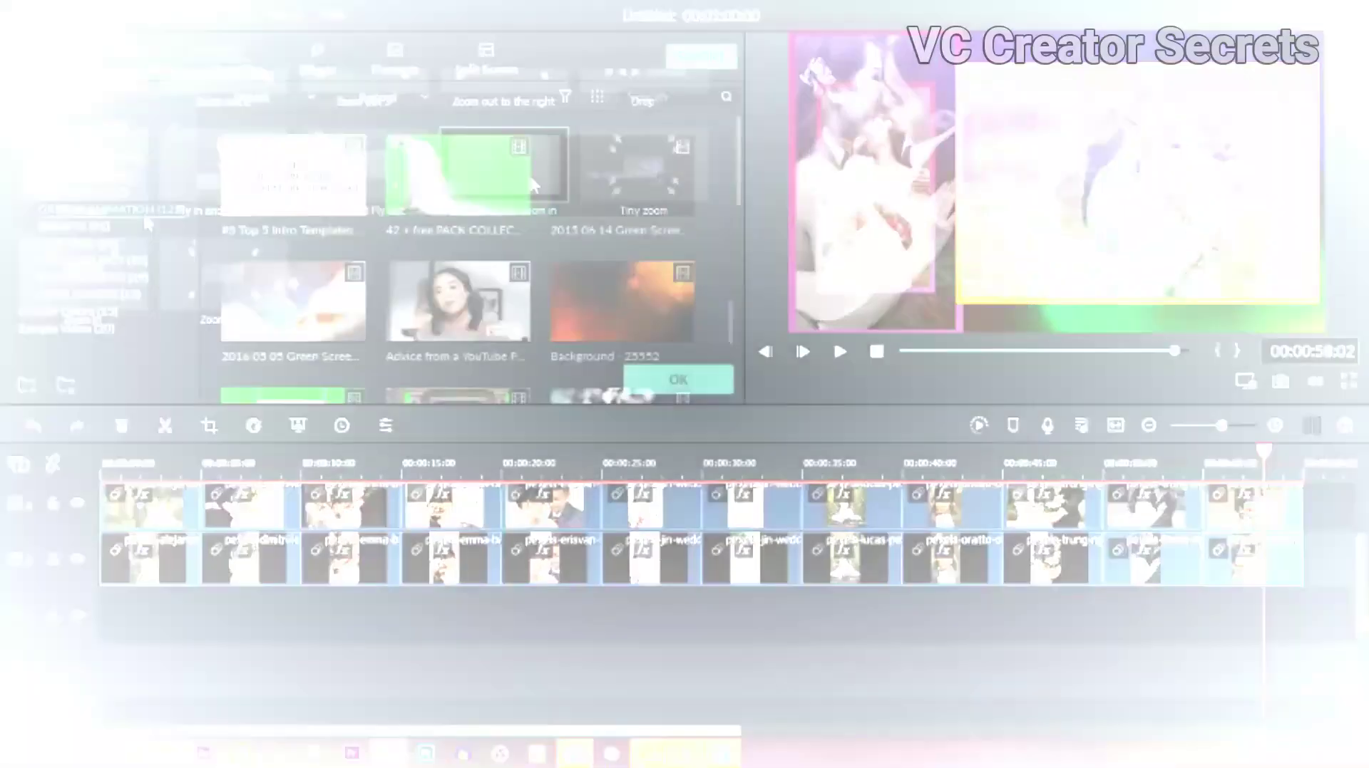
Place the Bokeh - 55860 video from the GREEN&ANIMATION folder at the start of track 4, keeping the current project settings
{"action": "scroll", "coordinate": [642, 246], "scroll_direction": "down", "scroll_amount": 4}
{"action": "scroll", "coordinate": [642, 246], "scroll_direction": "up", "scroll_amount": 2}
{"action": "left_click_drag", "start_coordinate": [545, 582], "coordinate": [94, 638]}
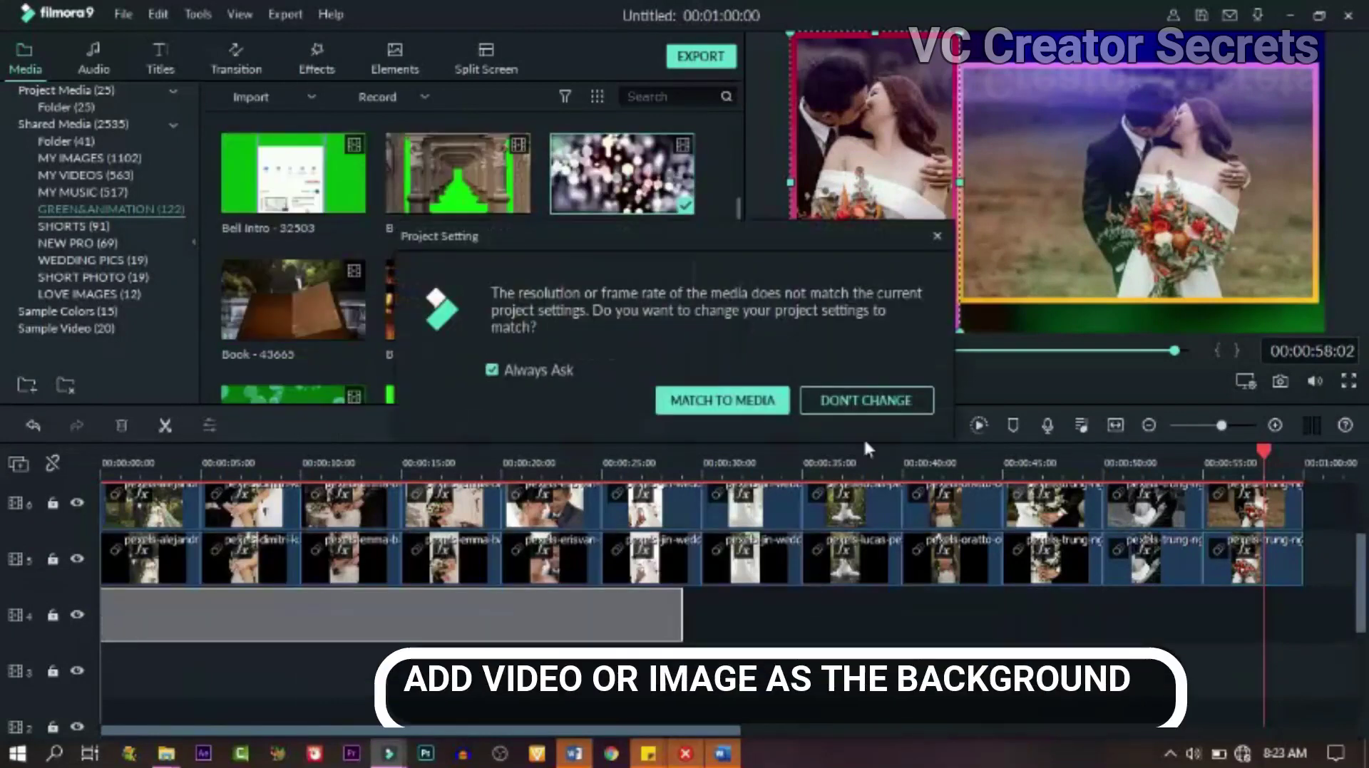
{"action": "left_click", "coordinate": [840, 399]}
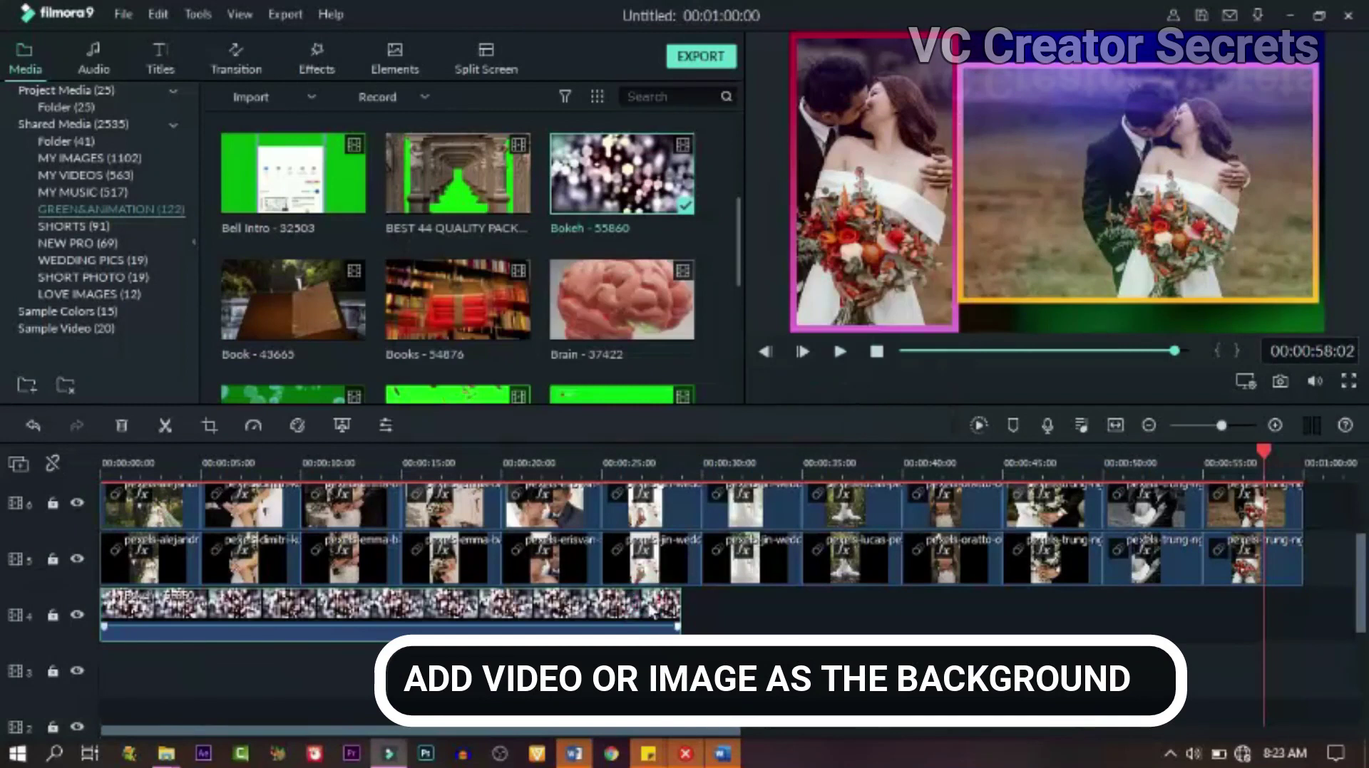
Copy the Bokeh clip and paste it end to end along track 4 as the background beneath the photos
{"action": "right_click", "coordinate": [645, 609]}
{"action": "left_click", "coordinate": [679, 102]}
{"action": "left_click", "coordinate": [691, 452]}
{"action": "right_click", "coordinate": [745, 611]}
{"action": "left_click", "coordinate": [784, 131]}
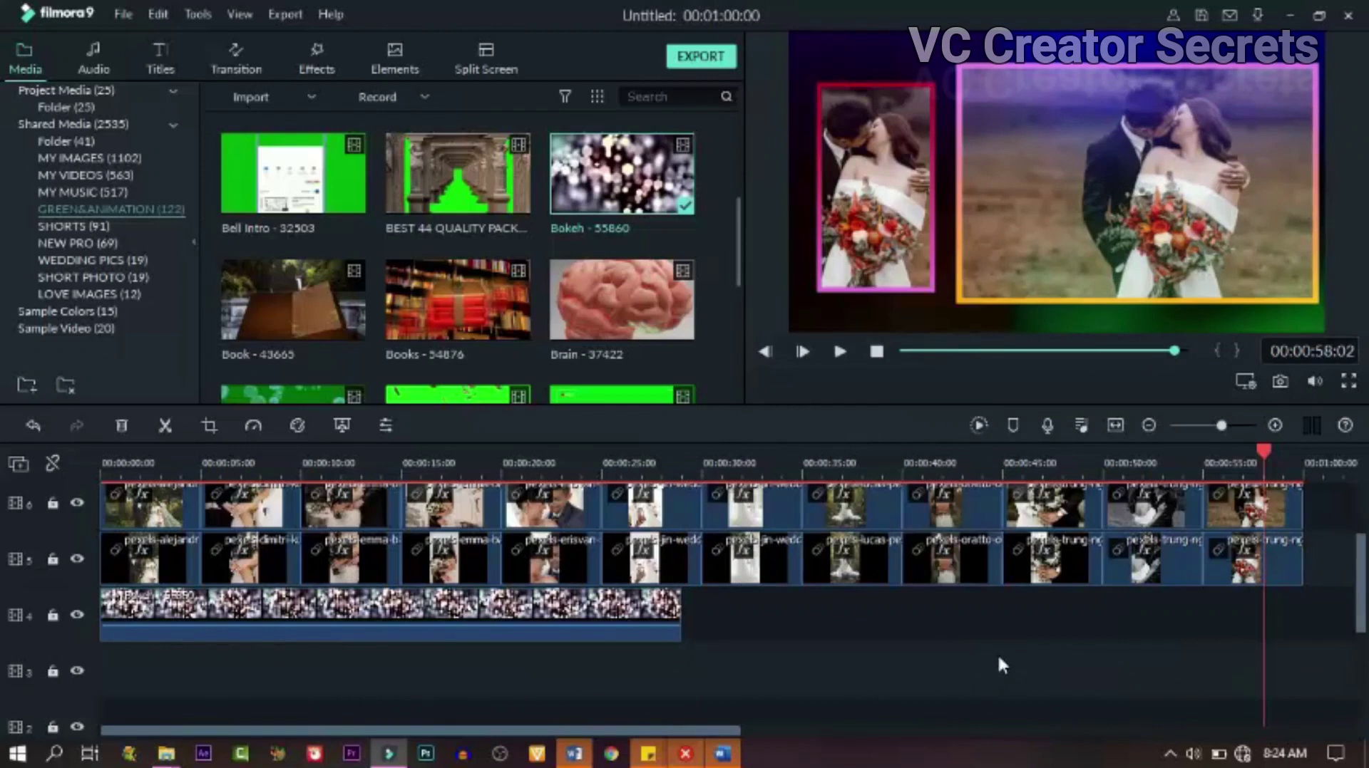
{"action": "left_click_drag", "start_coordinate": [998, 599], "coordinate": [1034, 556]}
{"action": "scroll", "coordinate": [1079, 583], "scroll_direction": "up", "scroll_amount": 3}
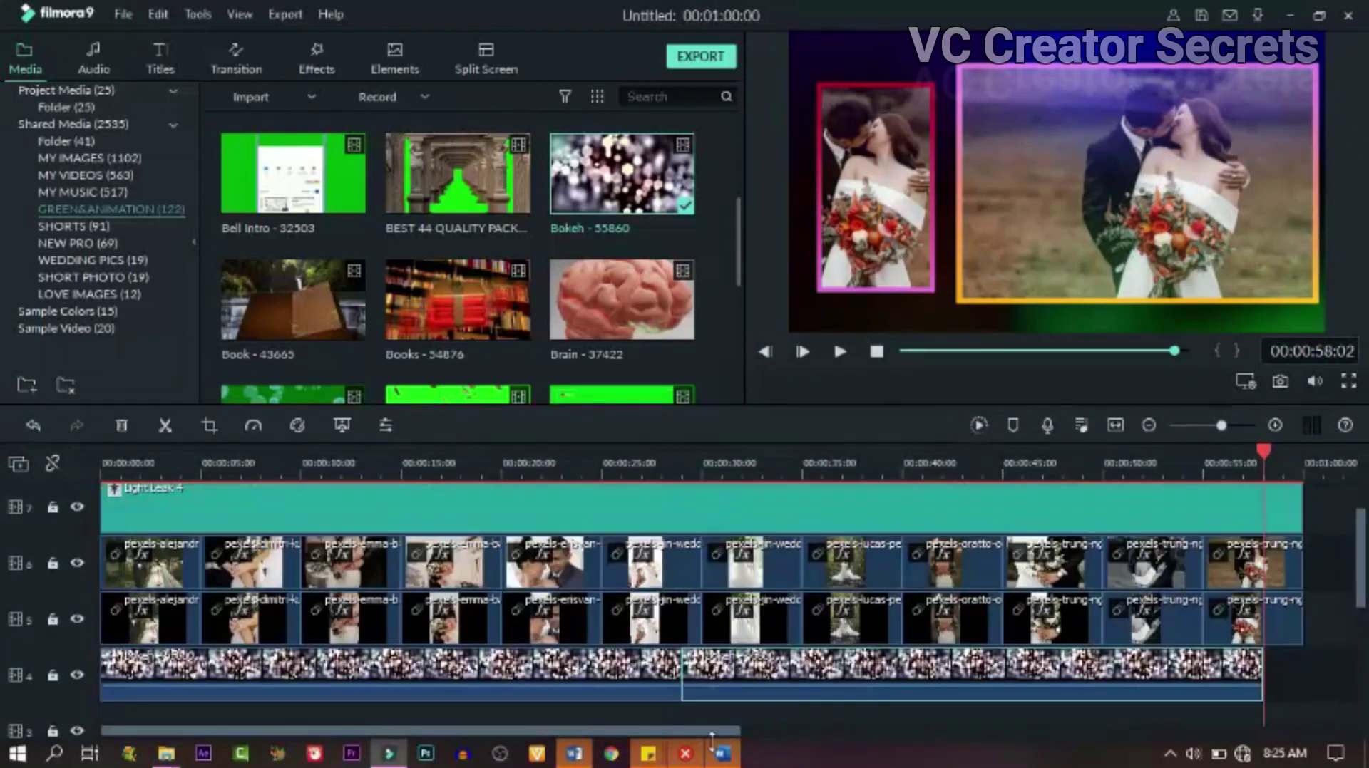
{"action": "scroll", "coordinate": [998, 672], "scroll_direction": "right", "scroll_amount": 3}
{"action": "right_click", "coordinate": [881, 681]}
{"action": "left_click", "coordinate": [916, 204]}
{"action": "scroll", "coordinate": [938, 609], "scroll_direction": "up", "scroll_amount": 3}
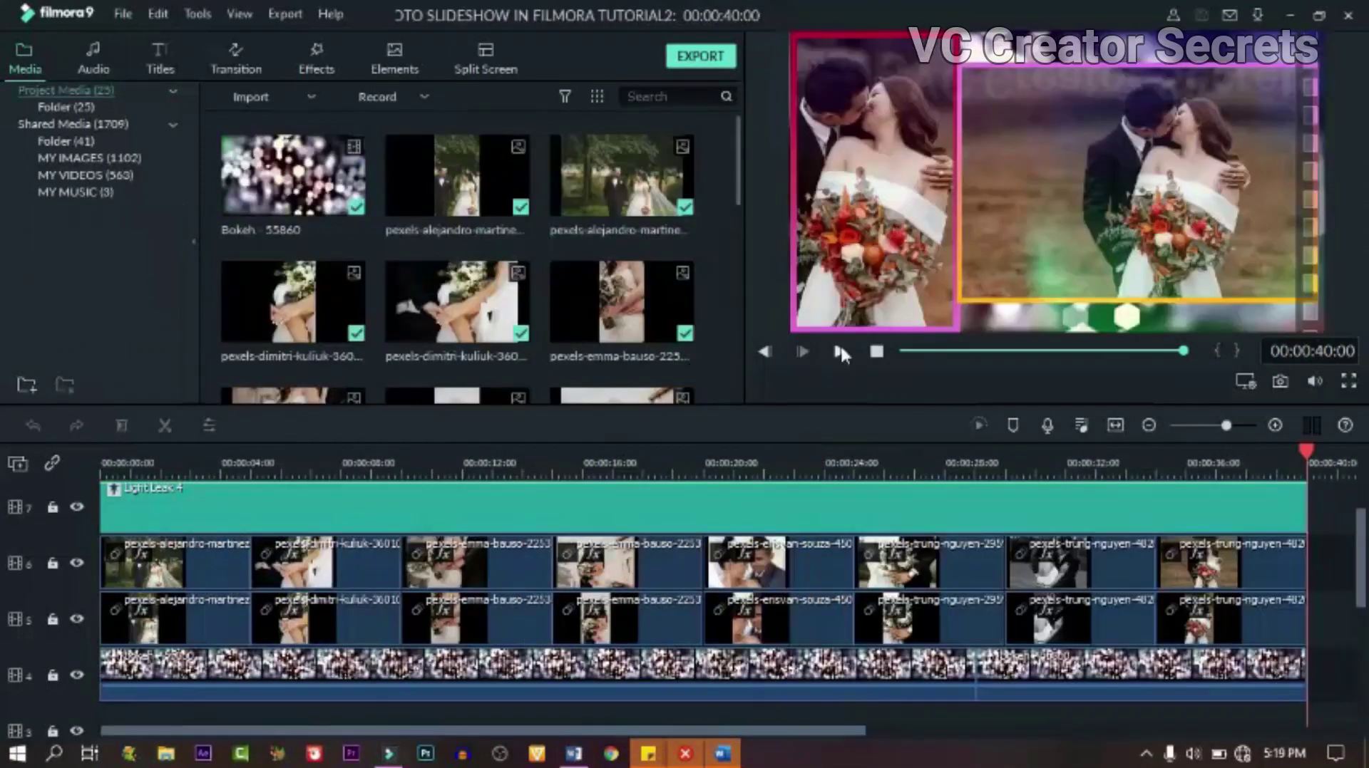
{"action": "left_click", "coordinate": [840, 351]}
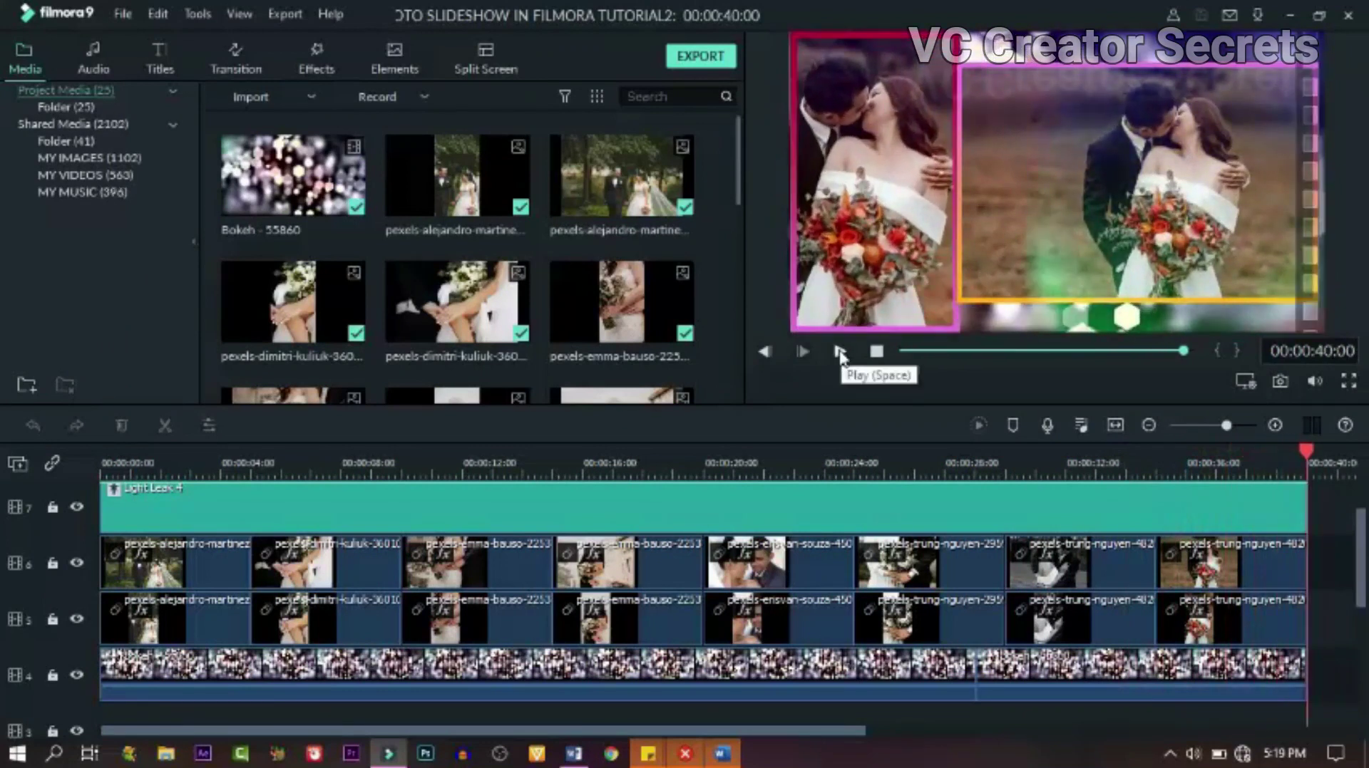
{"action": "scroll", "coordinate": [300, 581], "scroll_direction": "up", "scroll_amount": 1}
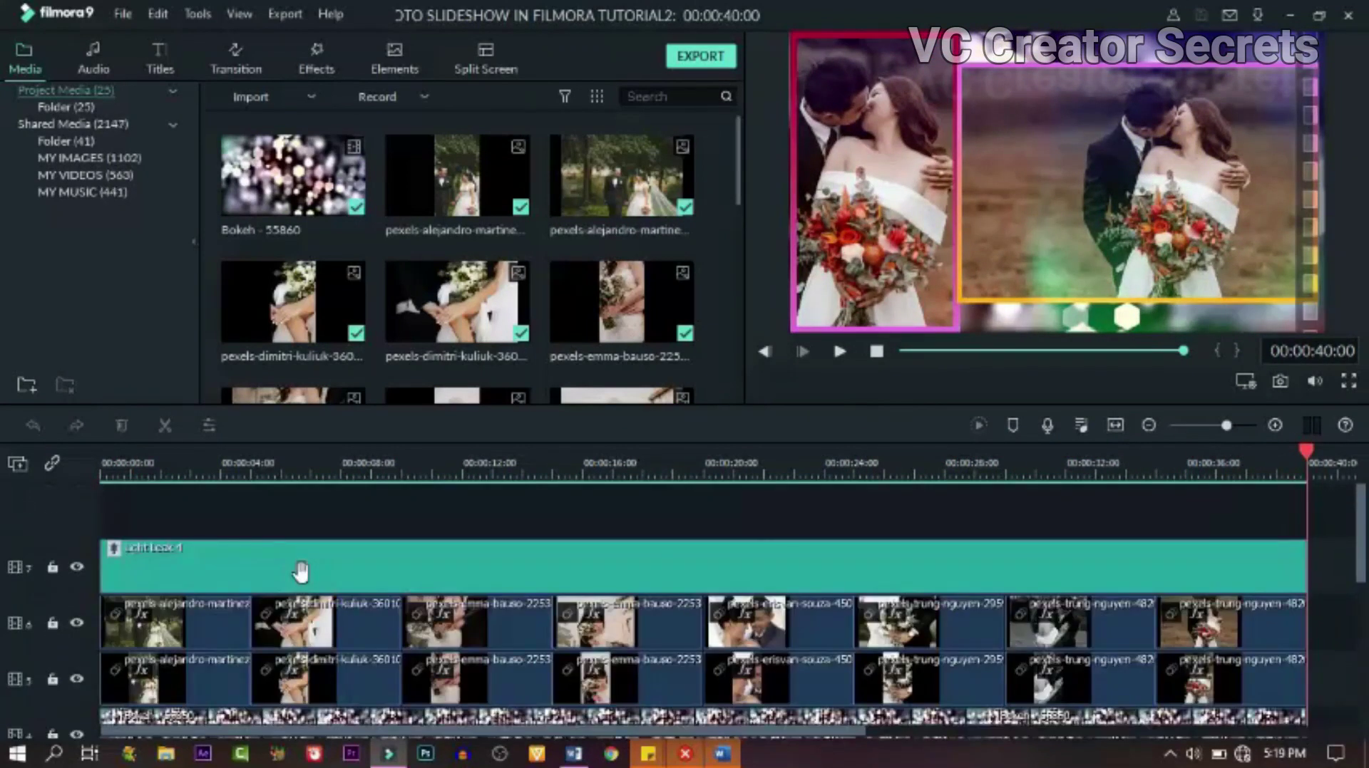
{"action": "scroll", "coordinate": [300, 572], "scroll_direction": "down", "scroll_amount": 1}
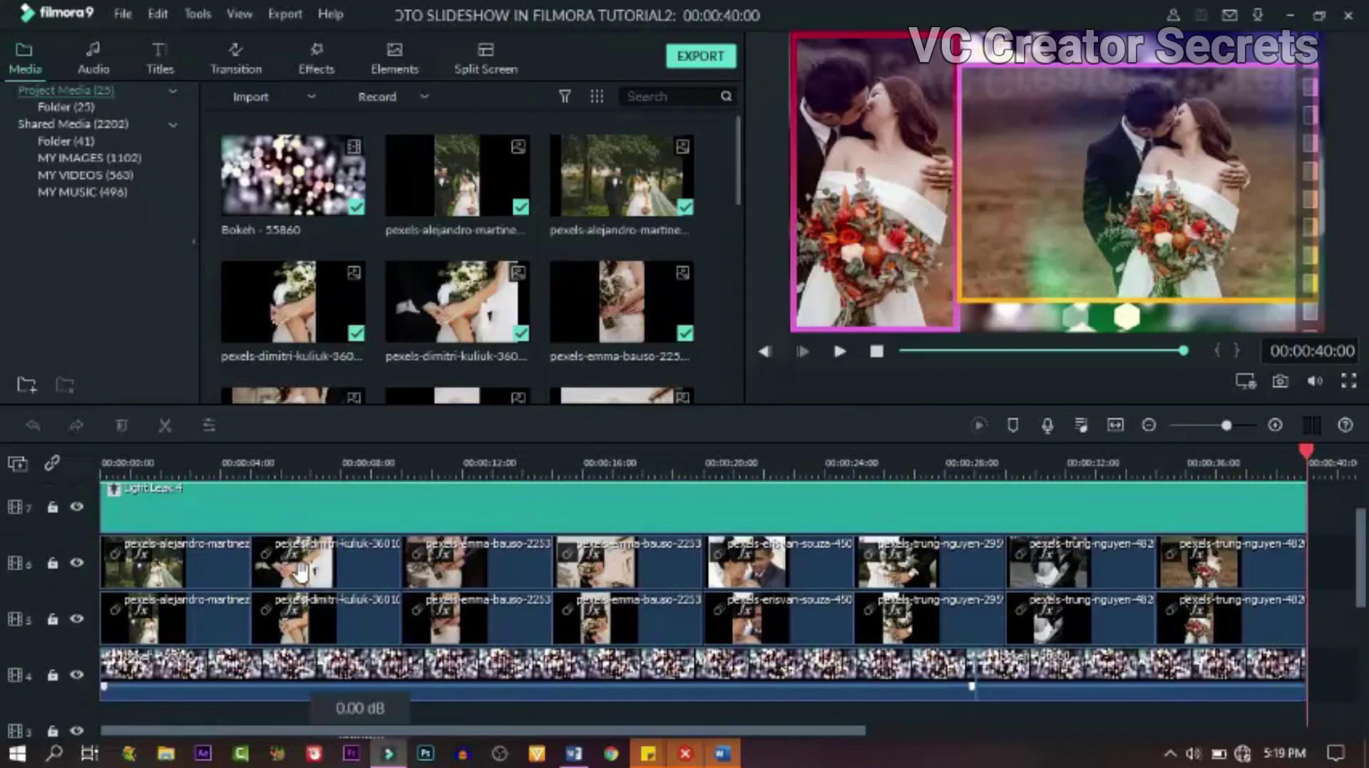
Search My Music for "air", place mixkit-air-woosh-1489 at the start of audio track 1, and delete the empty tracks
{"action": "left_click", "coordinate": [96, 66]}
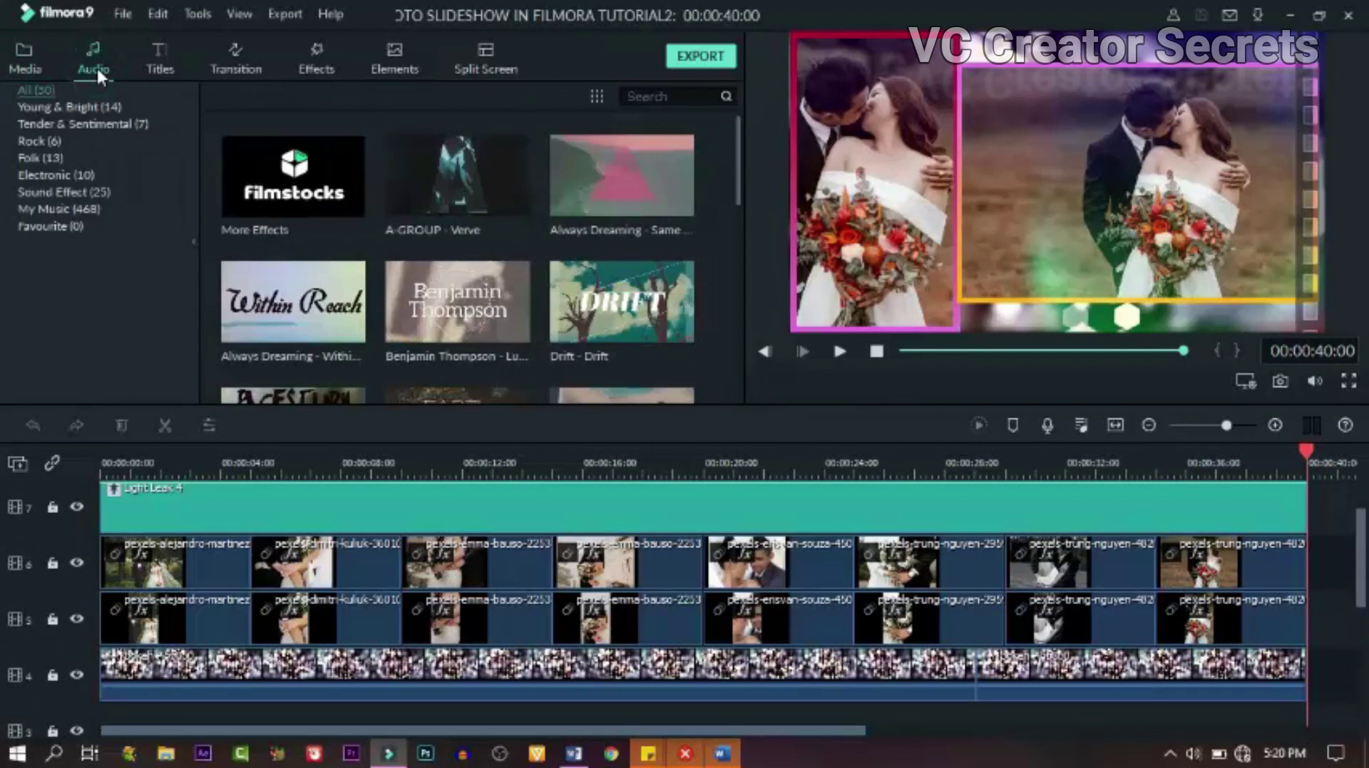
{"action": "left_click", "coordinate": [79, 208]}
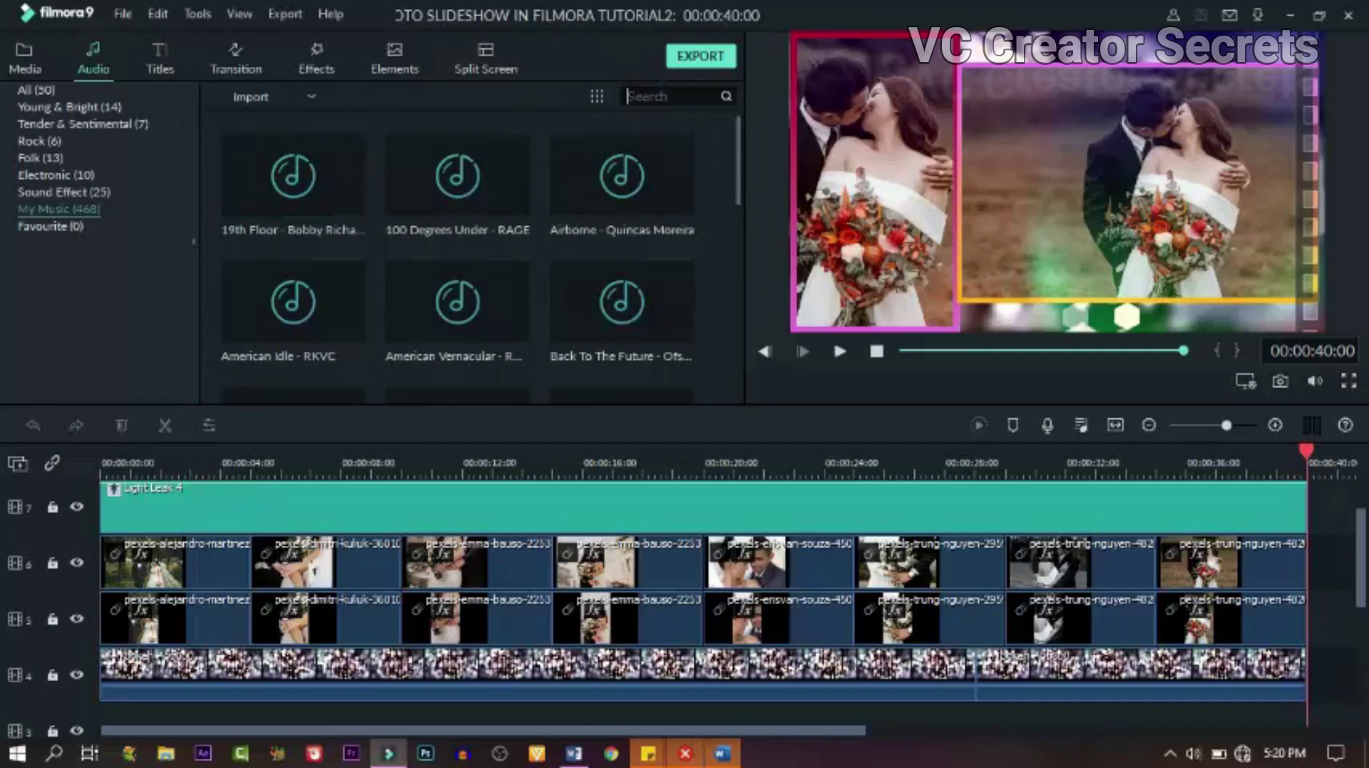
{"action": "type", "text": "air"}
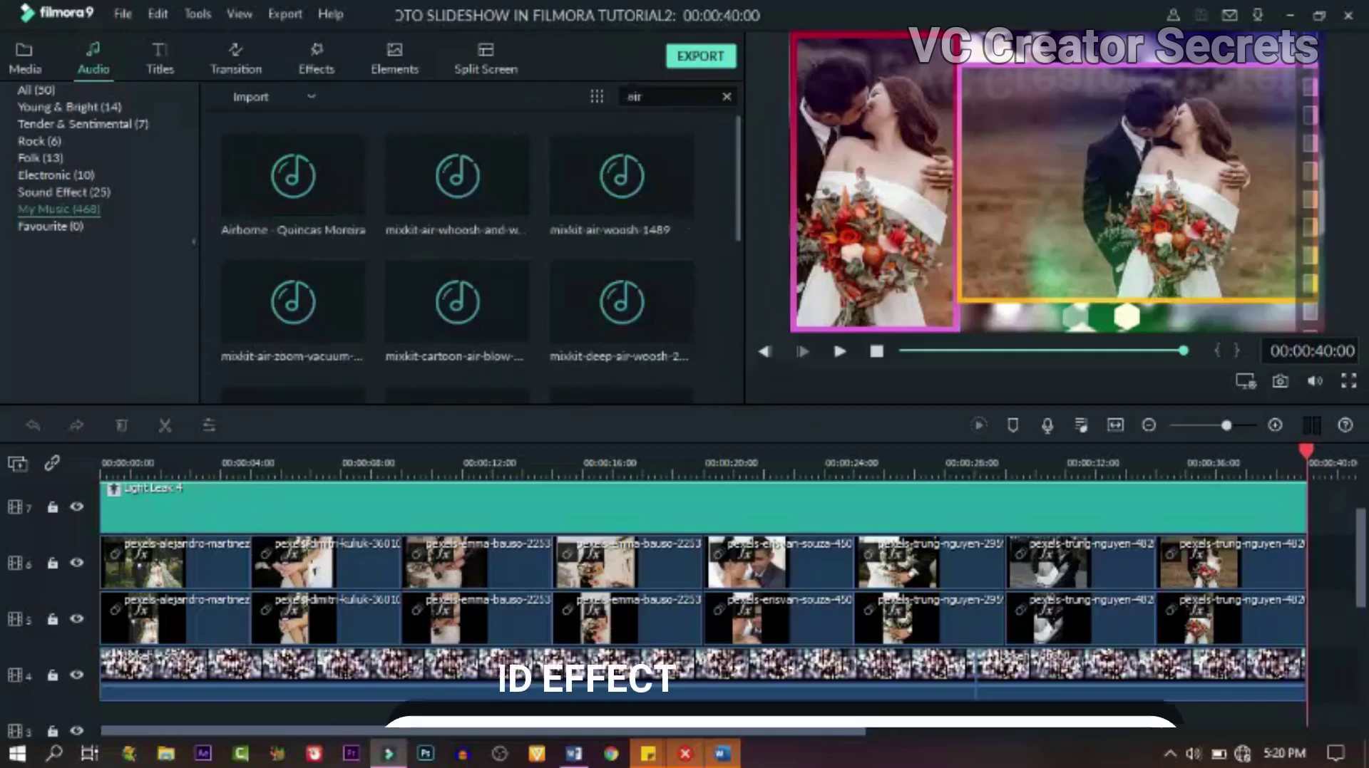
{"action": "double_click", "coordinate": [670, 182]}
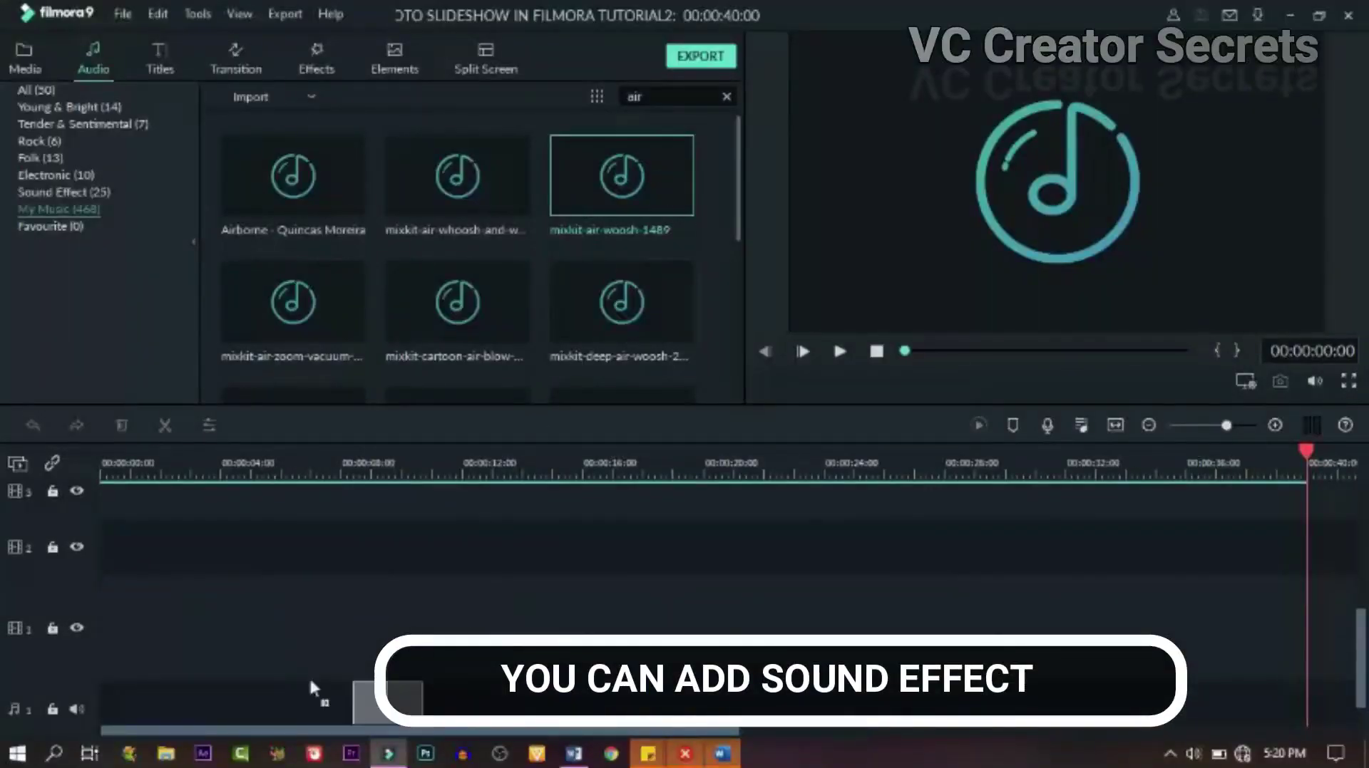
{"action": "left_click_drag", "start_coordinate": [309, 684], "coordinate": [114, 698]}
{"action": "right_click", "coordinate": [78, 654]}
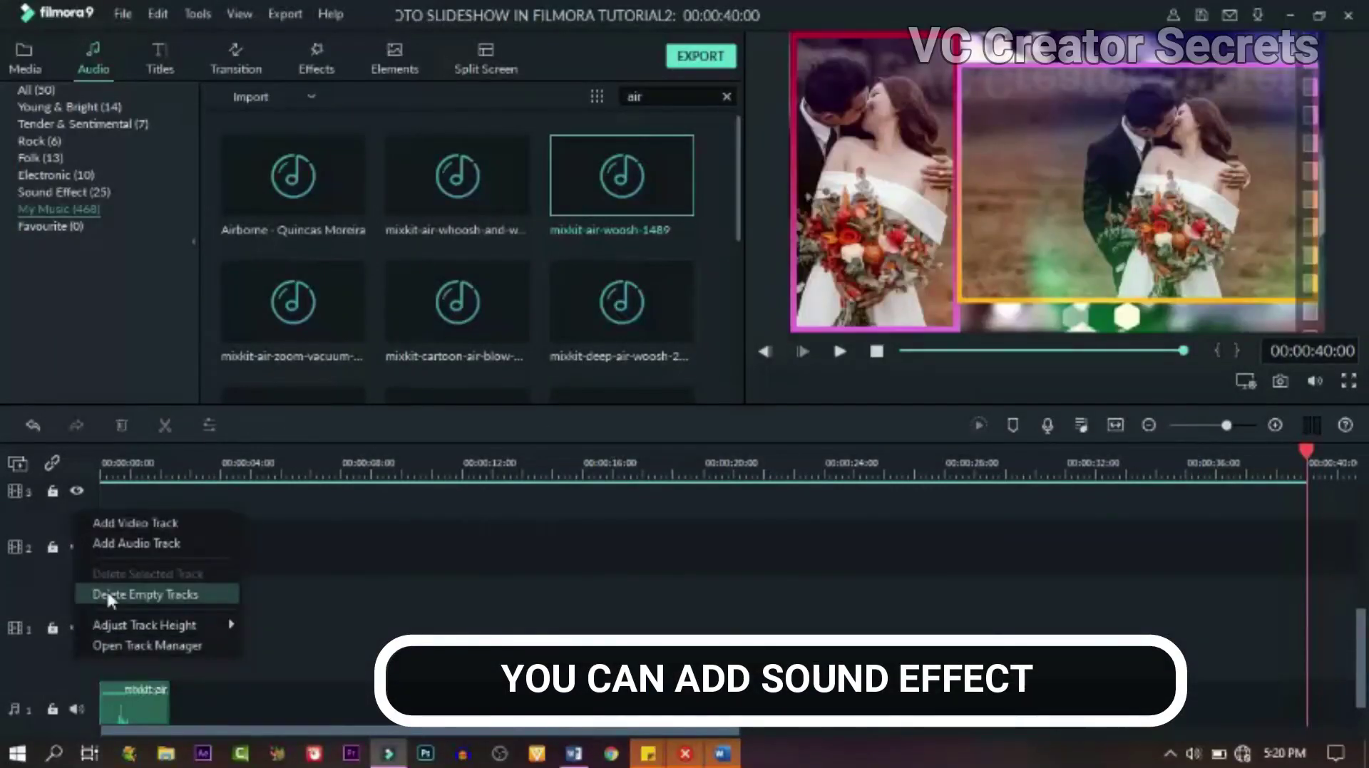
{"action": "left_click", "coordinate": [107, 597]}
Place mixkit-air-woosh-1489 on audio track 1 at the start of each of the seven remaining photo pairs, and preview the result
{"action": "left_click_drag", "start_coordinate": [644, 176], "coordinate": [260, 670]}
{"action": "left_click_drag", "start_coordinate": [642, 176], "coordinate": [411, 670]}
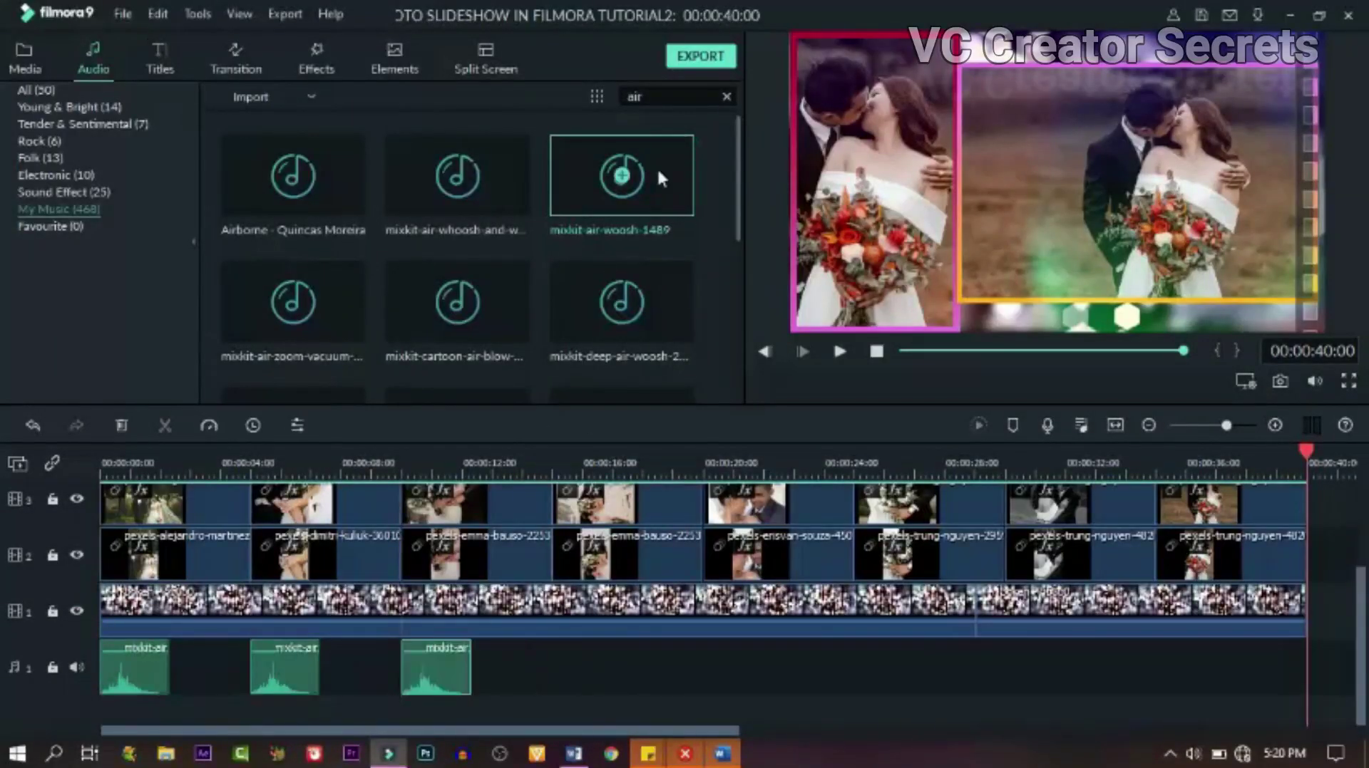
{"action": "left_click_drag", "start_coordinate": [544, 674], "coordinate": [563, 674]}
{"action": "left_click_drag", "start_coordinate": [622, 177], "coordinate": [716, 670]}
{"action": "left_click_drag", "start_coordinate": [672, 184], "coordinate": [867, 670]}
{"action": "left_click_drag", "start_coordinate": [621, 177], "coordinate": [1017, 674]}
{"action": "left_click_drag", "start_coordinate": [1105, 614], "coordinate": [1189, 670]}
{"action": "left_click", "coordinate": [839, 352]}
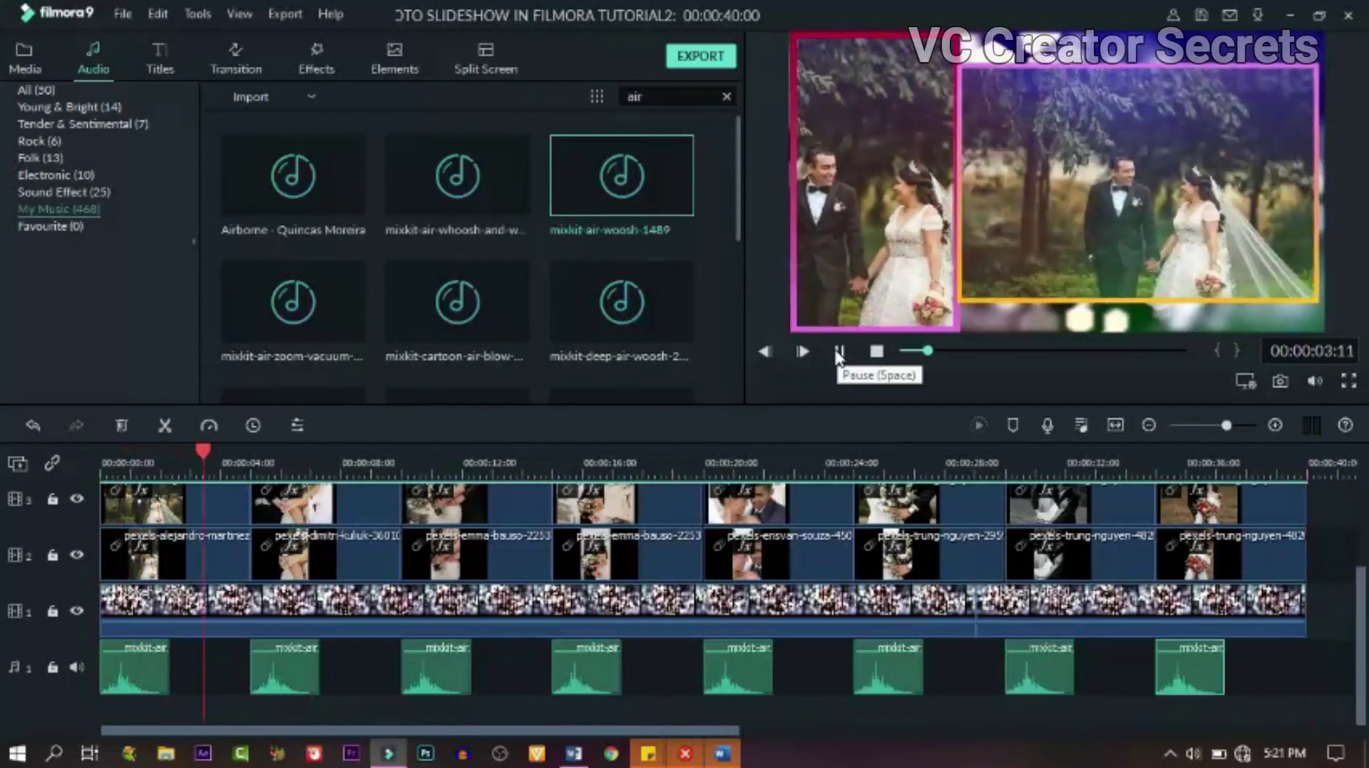
{"action": "left_click", "coordinate": [839, 352]}
Clear the music search, find Where We Wanna Go in My Music, and place it at the start of audio track 2
{"action": "left_click", "coordinate": [726, 96]}
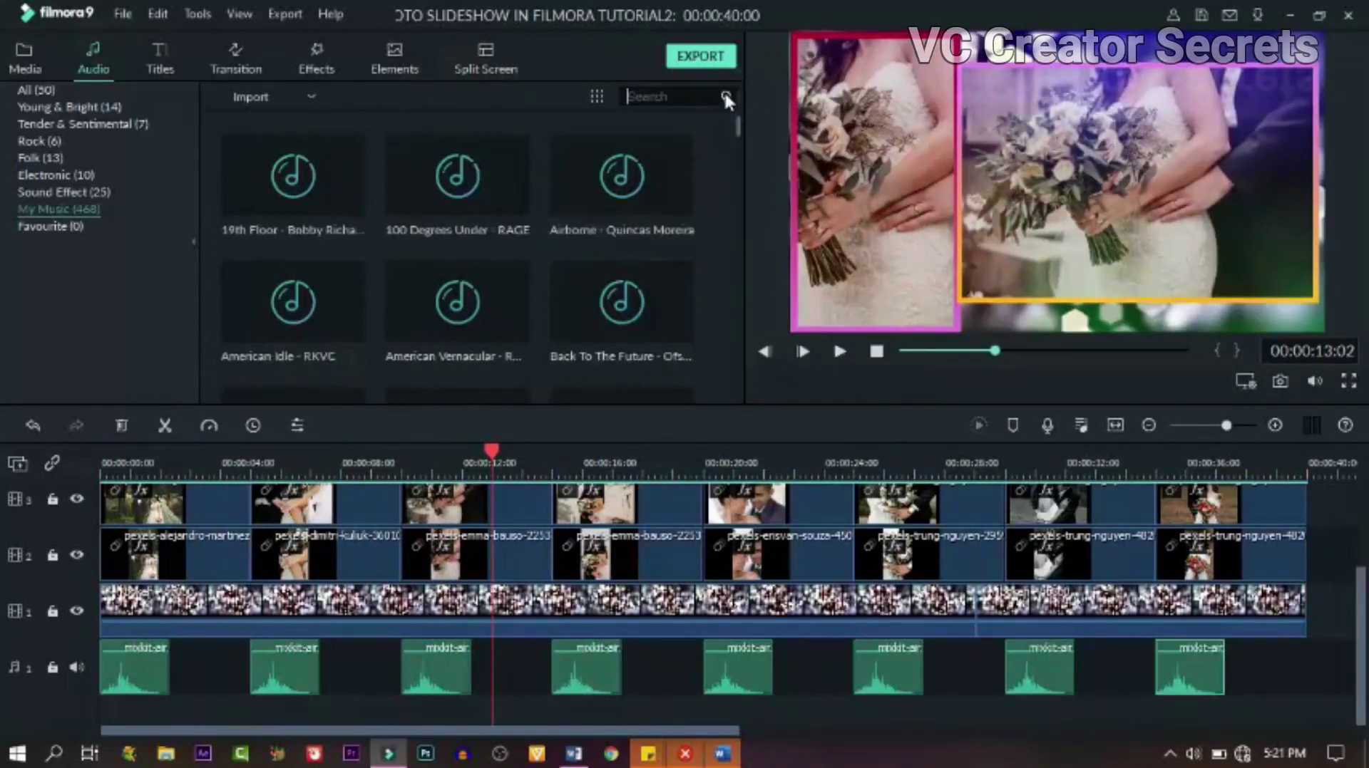
{"action": "left_click", "coordinate": [666, 296]}
{"action": "scroll", "coordinate": [671, 278], "scroll_direction": "down", "scroll_amount": 20}
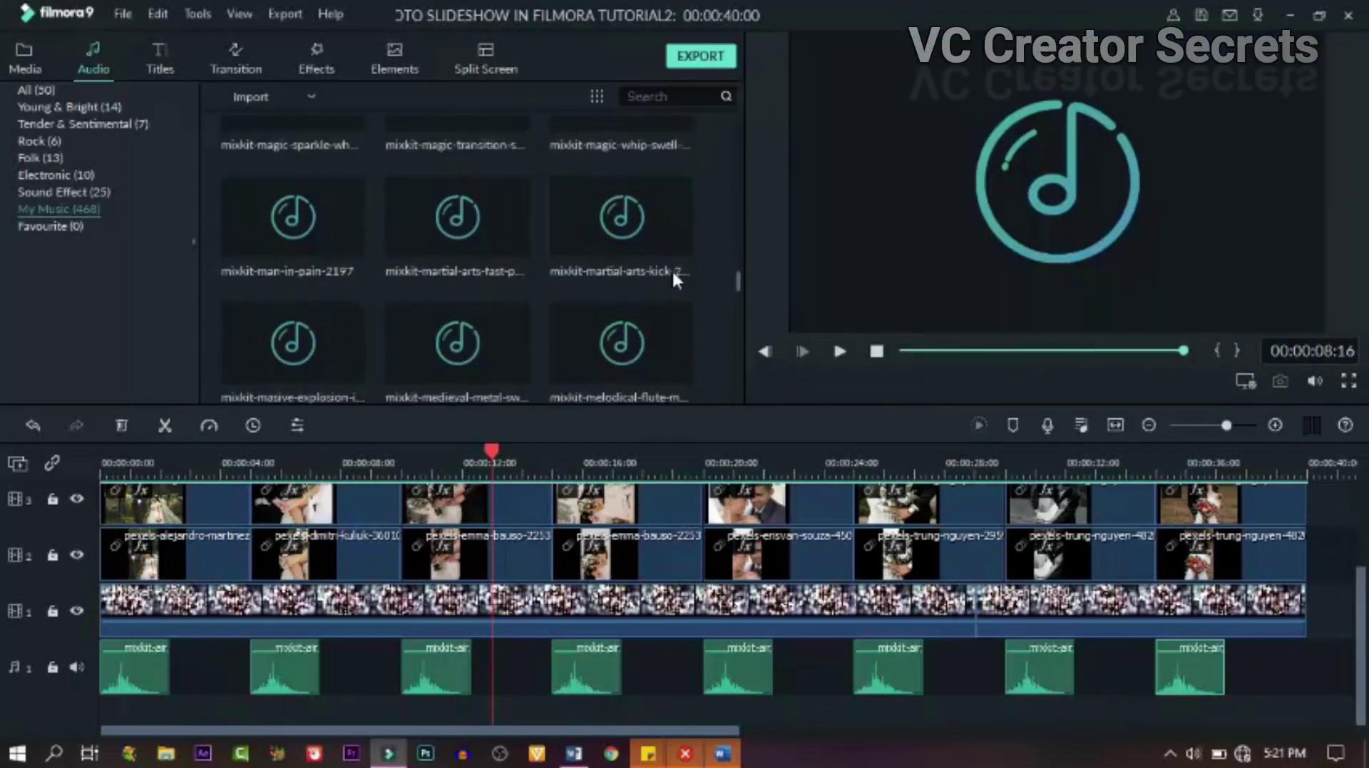
{"action": "left_click", "coordinate": [670, 285]}
{"action": "scroll", "coordinate": [671, 285], "scroll_direction": "down", "scroll_amount": 10}
{"action": "left_click", "coordinate": [505, 200]}
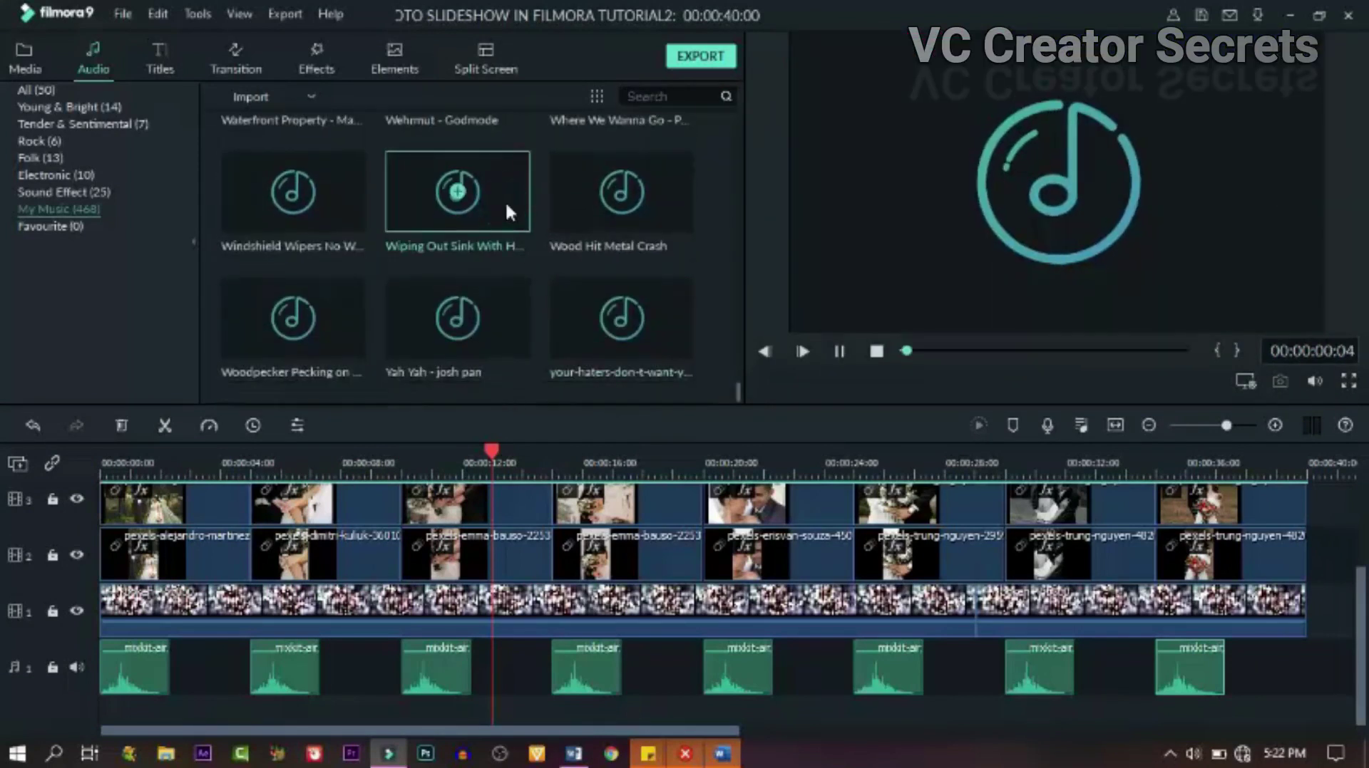
{"action": "scroll", "coordinate": [506, 214], "scroll_direction": "up", "scroll_amount": 2}
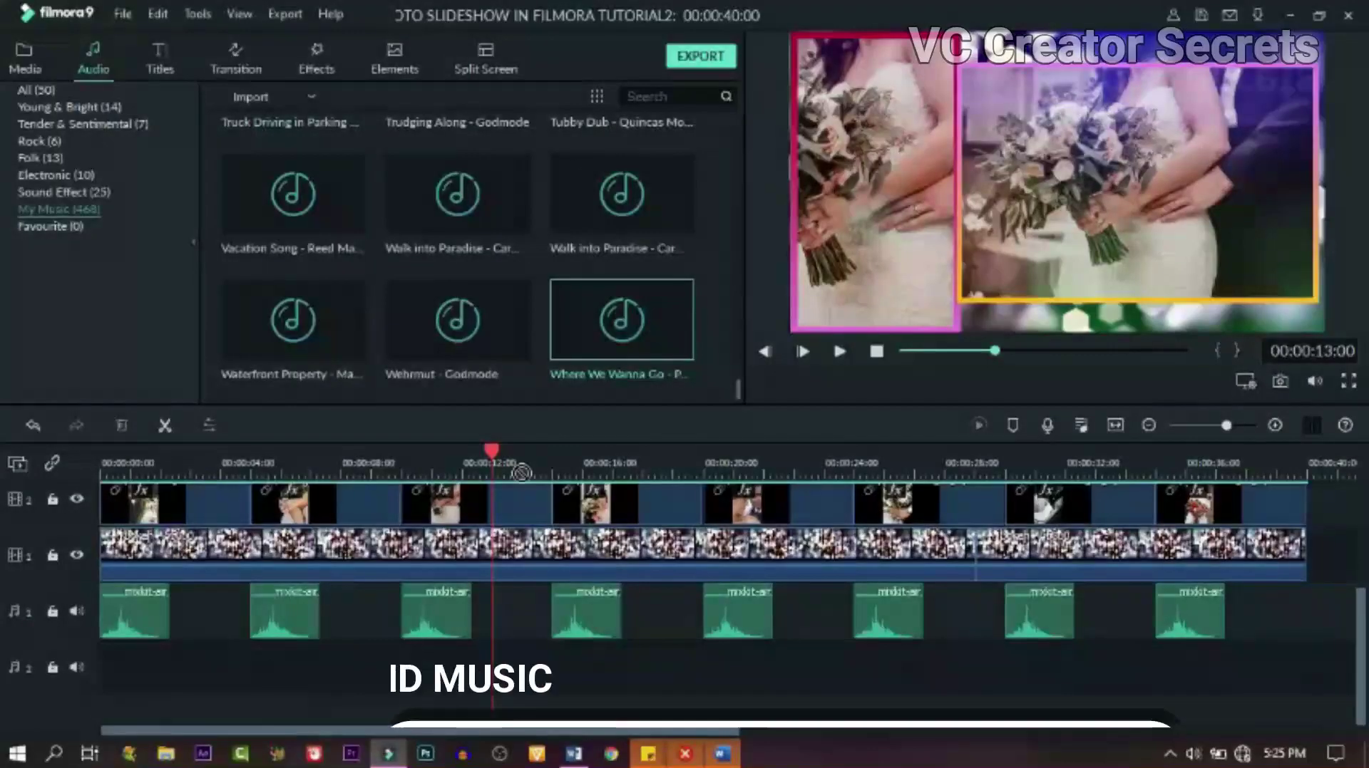
{"action": "left_click_drag", "start_coordinate": [622, 319], "coordinate": [88, 656]}
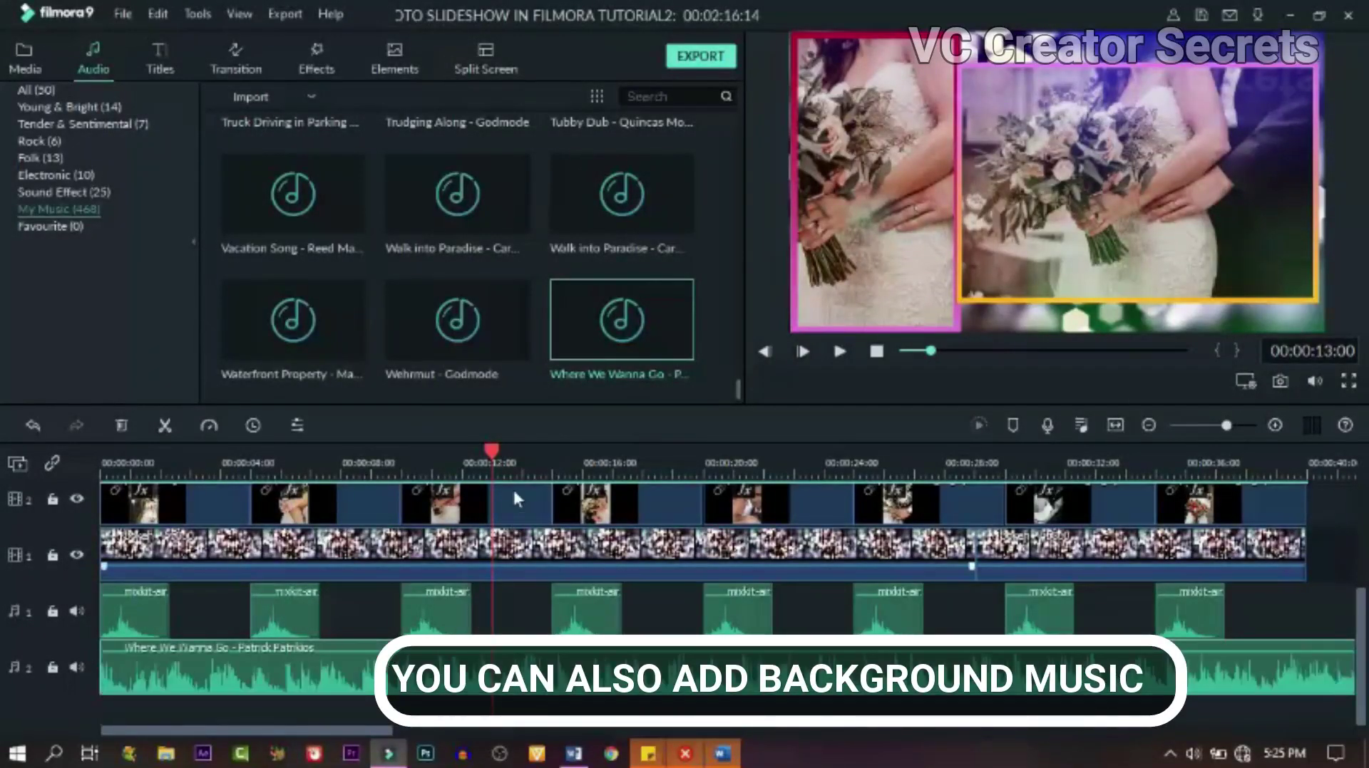
Return to the start of the slideshow to preview it and look over all the video and audio tracks
{"action": "key", "text": "Home"}
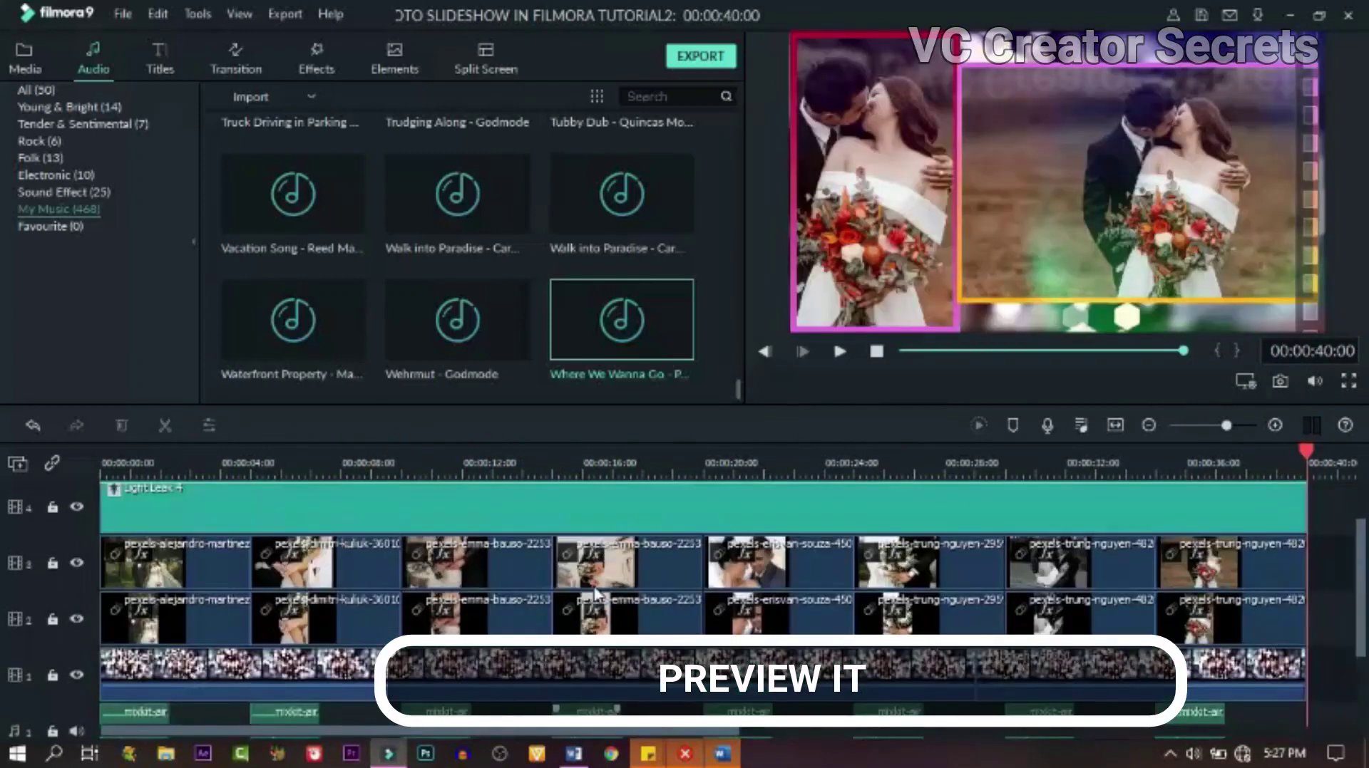
{"action": "scroll", "coordinate": [595, 592], "scroll_direction": "up", "scroll_amount": 1}
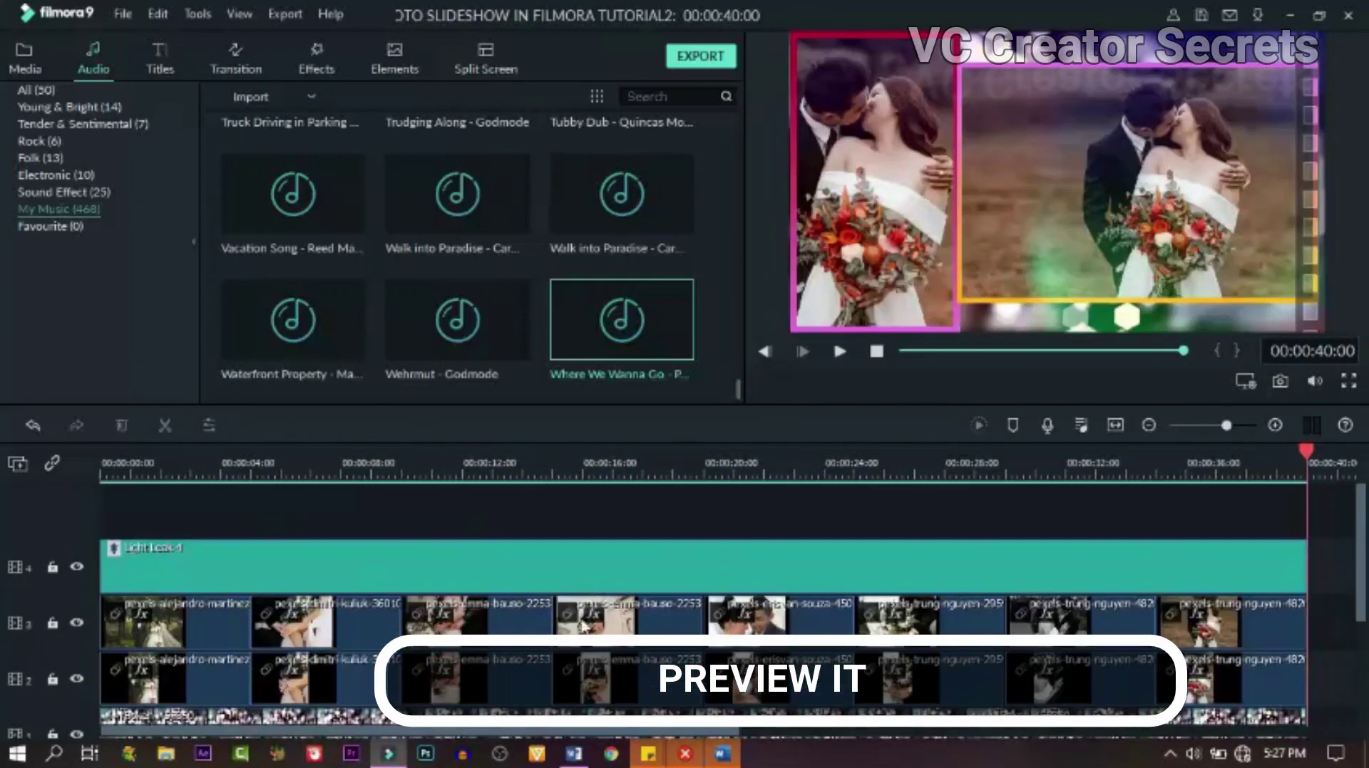
{"action": "scroll", "coordinate": [585, 626], "scroll_direction": "down", "scroll_amount": 3}
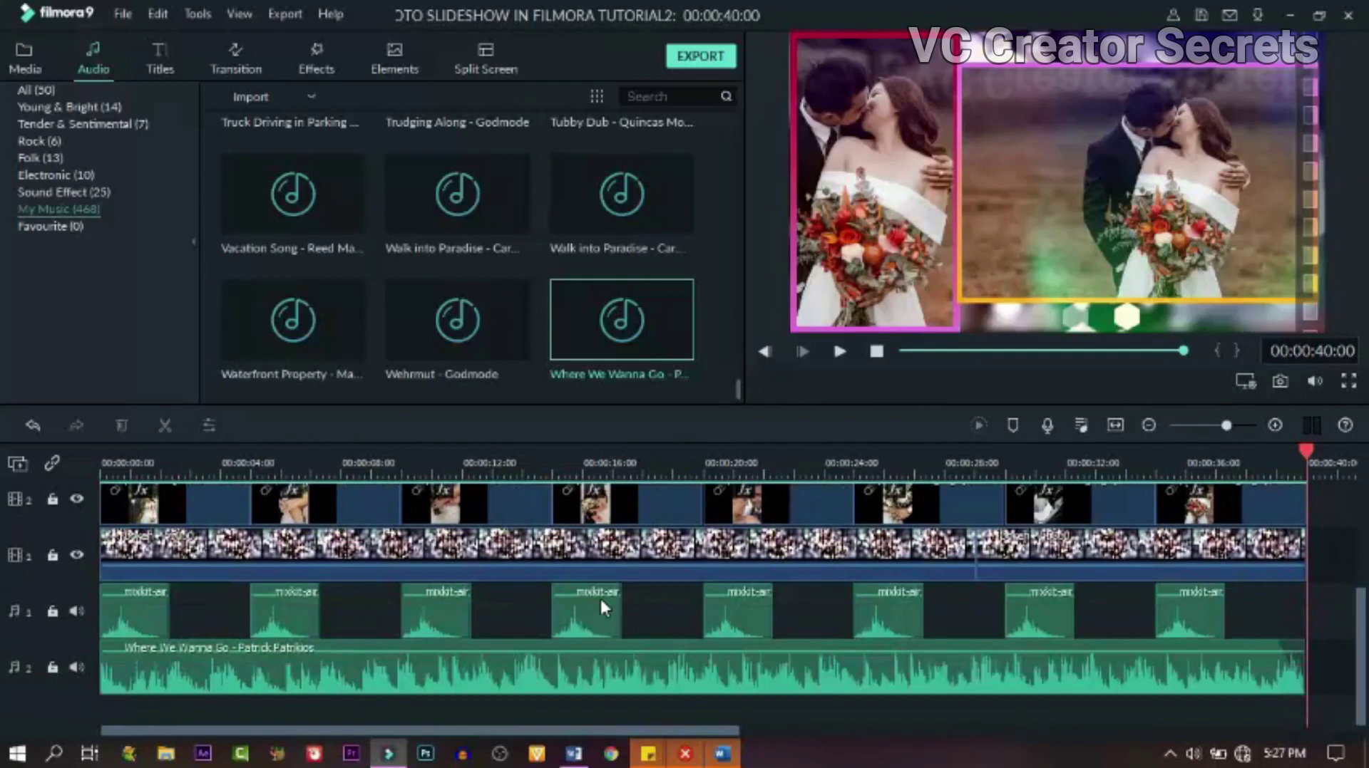
Try to export the finished slideshow and dismiss the dialog
{"action": "left_click", "coordinate": [699, 56]}
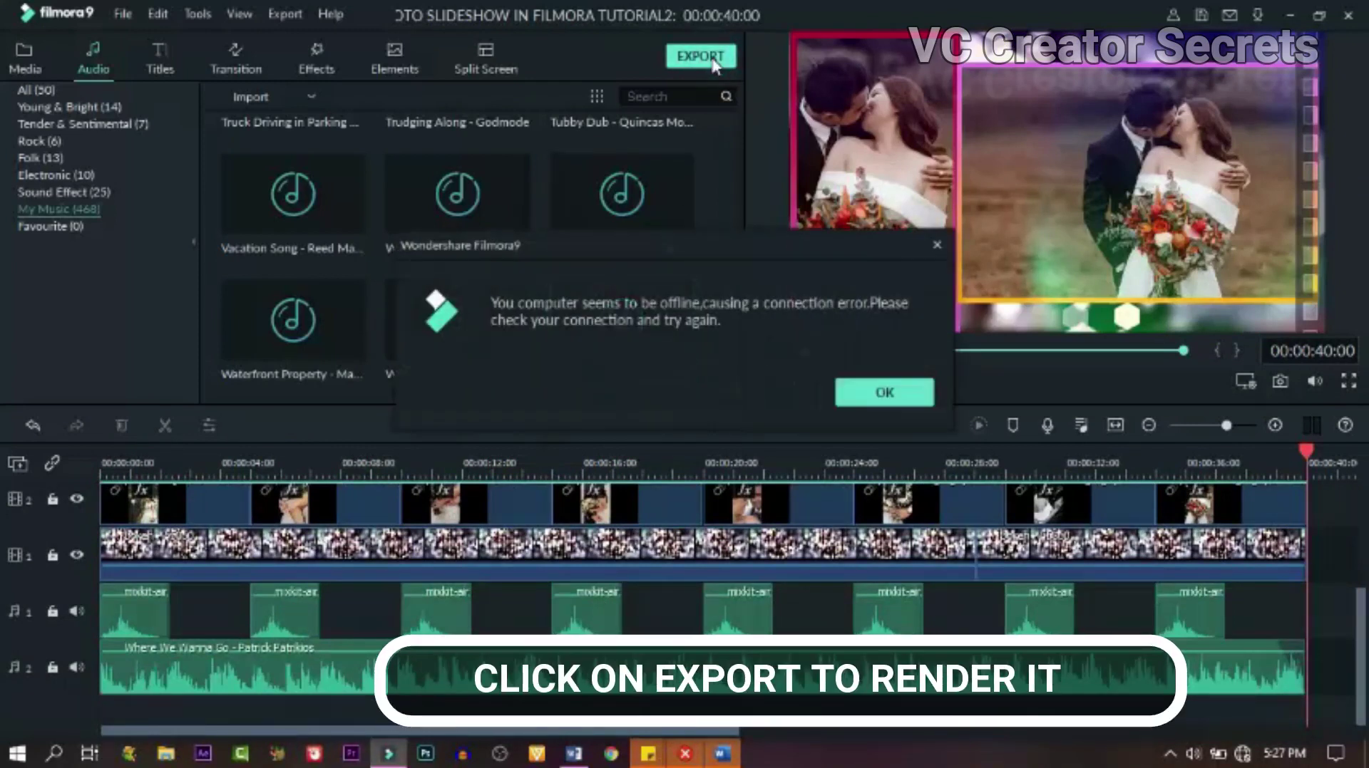
{"action": "left_click", "coordinate": [876, 398]}
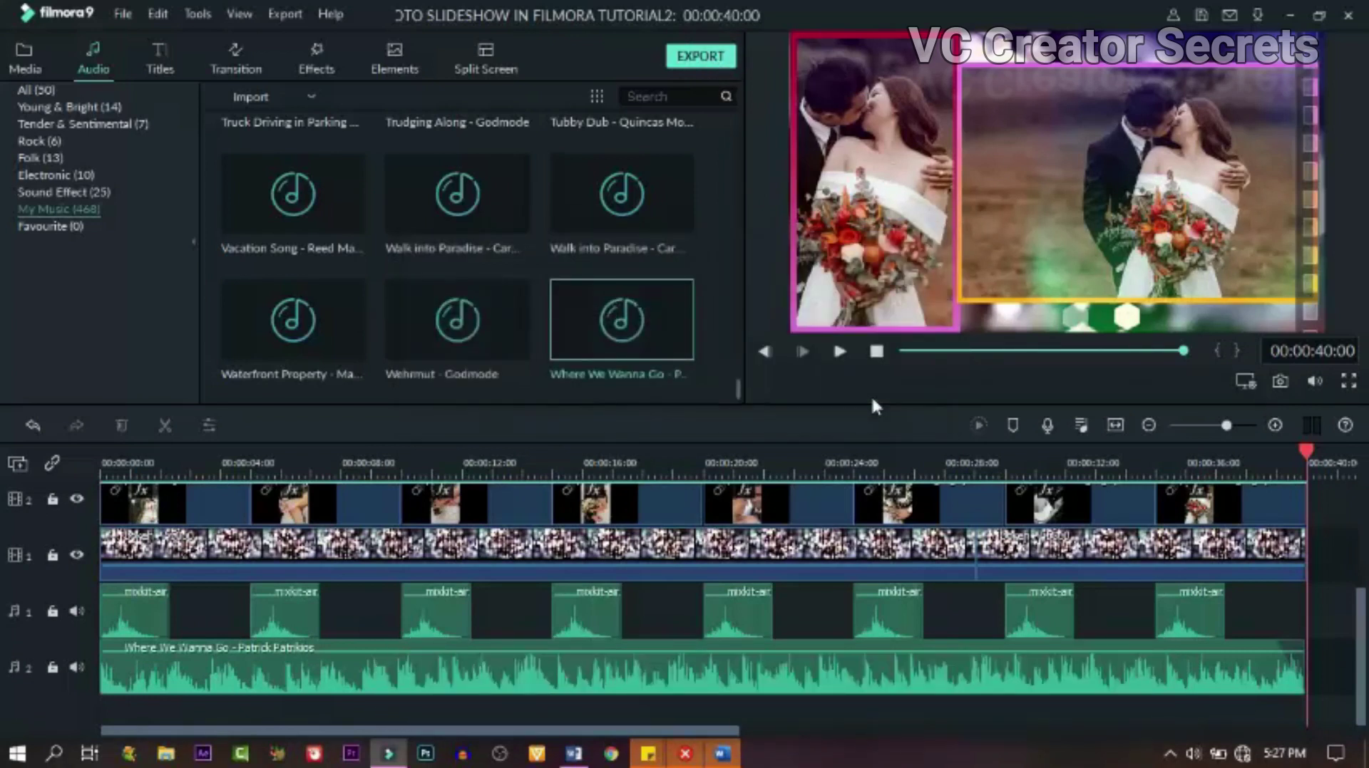